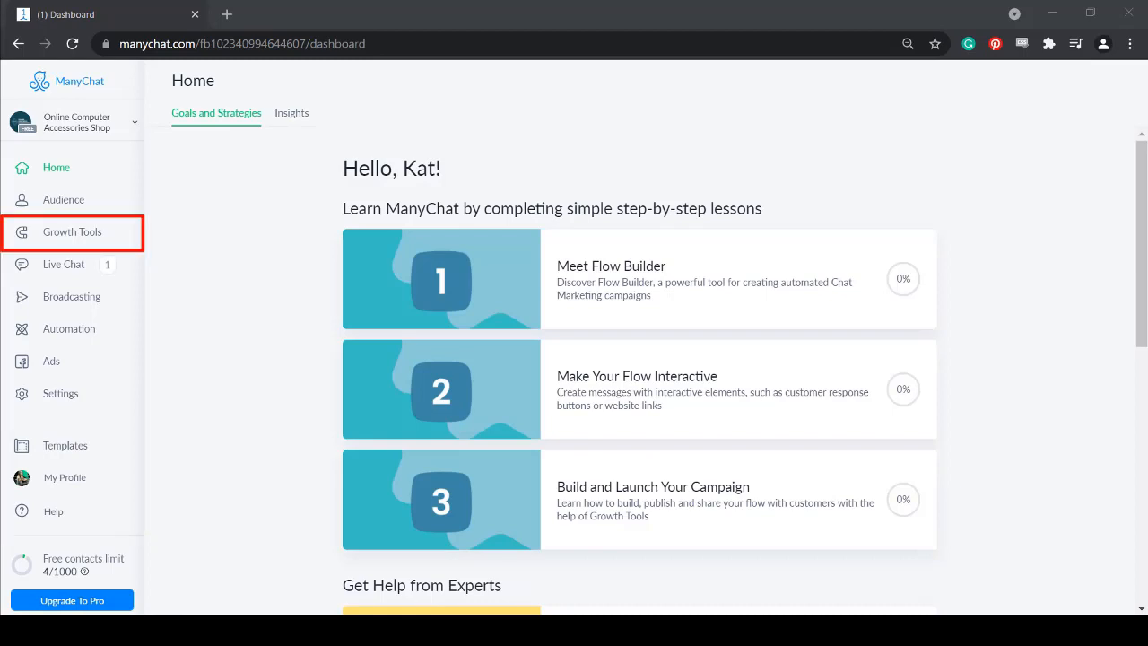
# Create a new growth tool from the Slide-in overlay widget
pyautogui.click(95, 235)
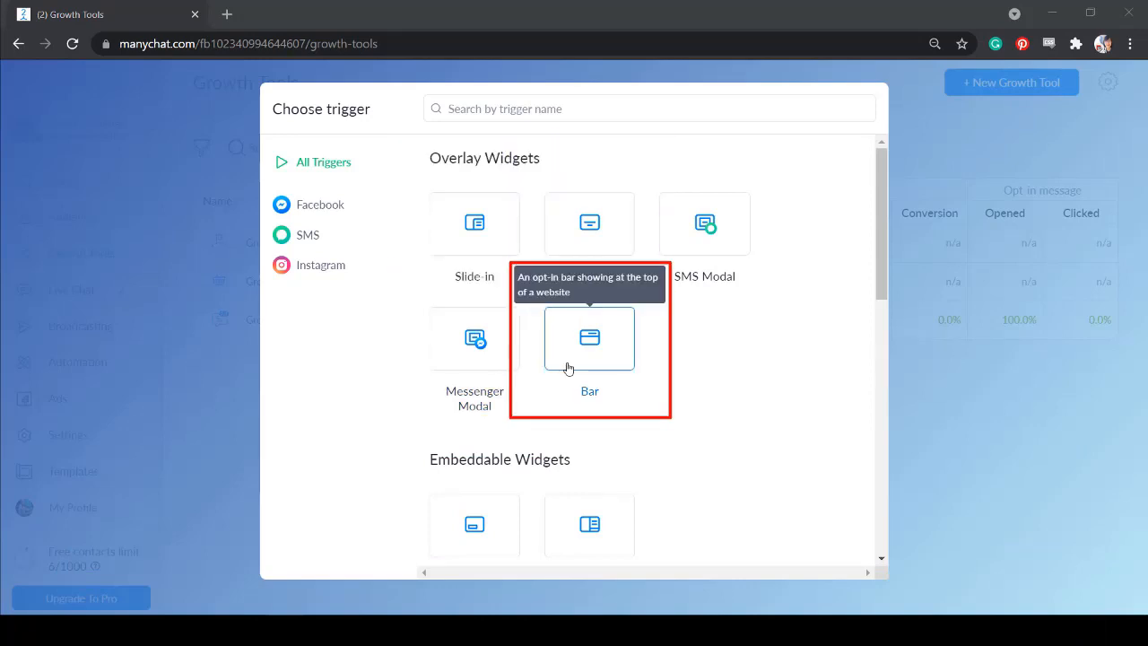
pyautogui.scroll(-2, 564, 366)
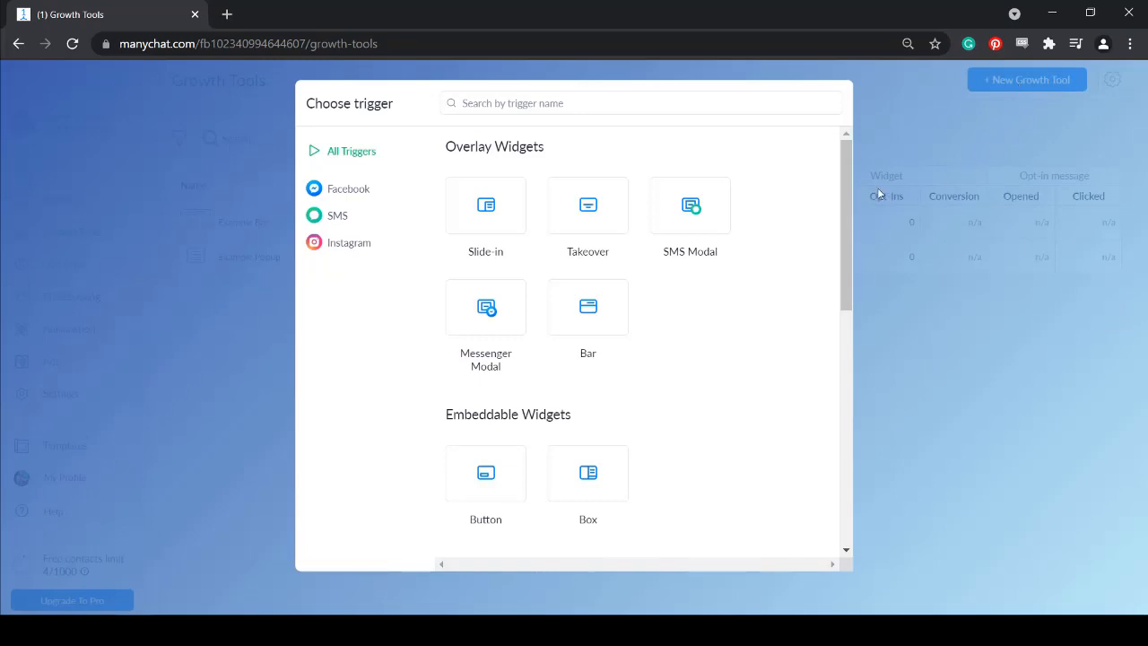
pyautogui.click(505, 228)
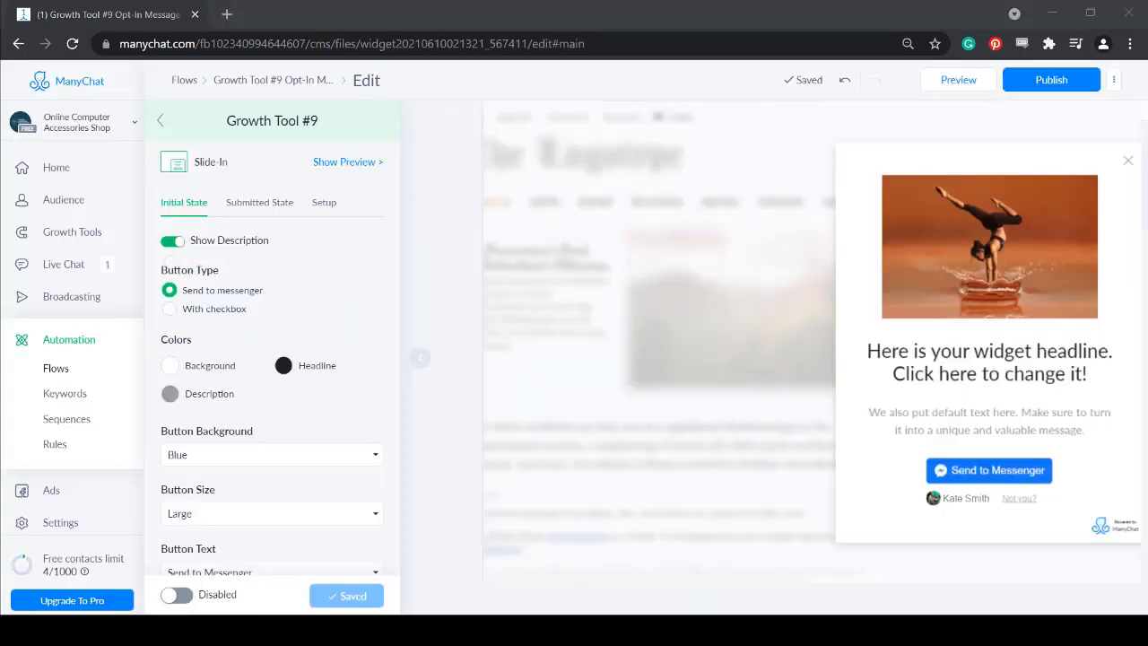
# Compare the With checkbox and Send to messenger button types and look at the background, headline and description color choices
pyautogui.click(170, 309)
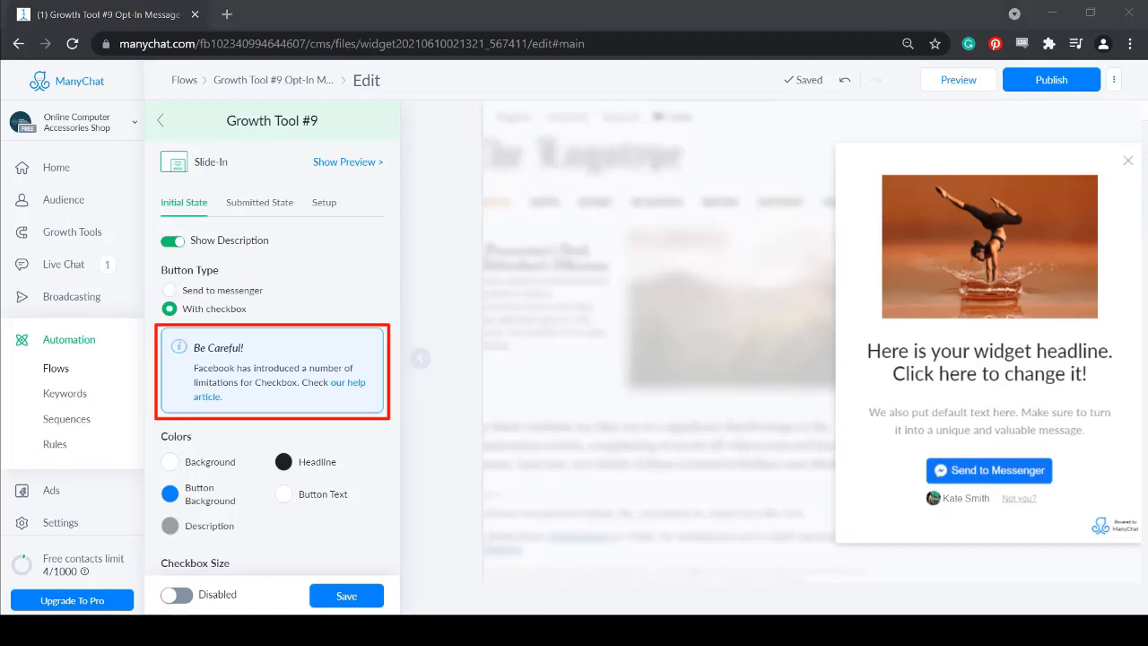
pyautogui.click(171, 290)
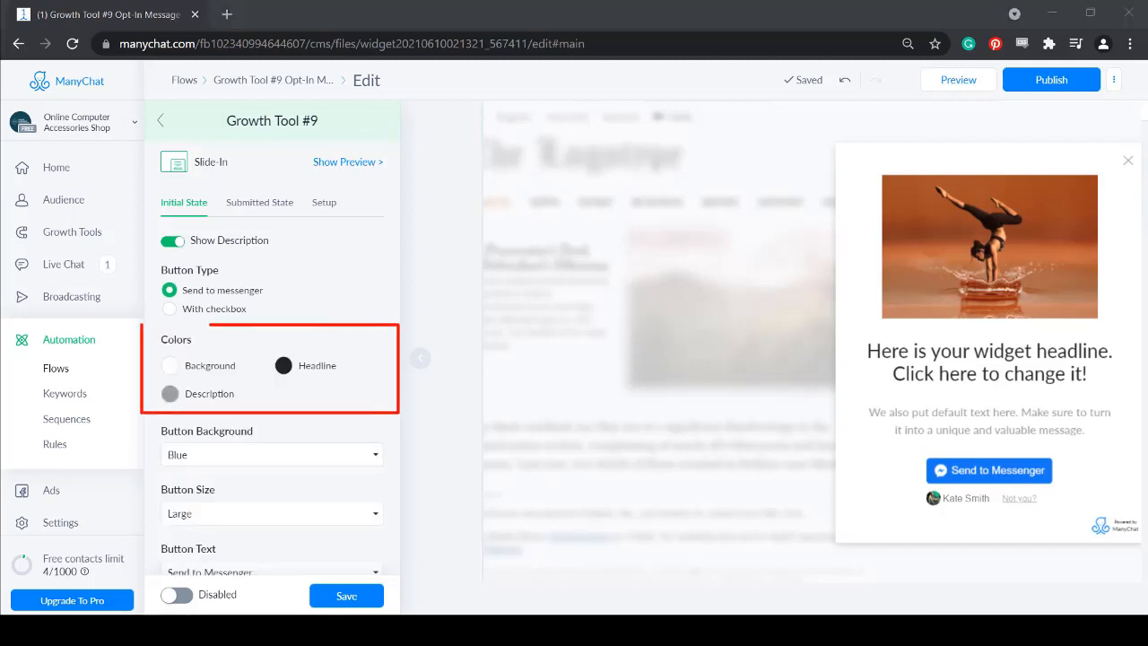
pyautogui.click(167, 366)
pyautogui.click(286, 366)
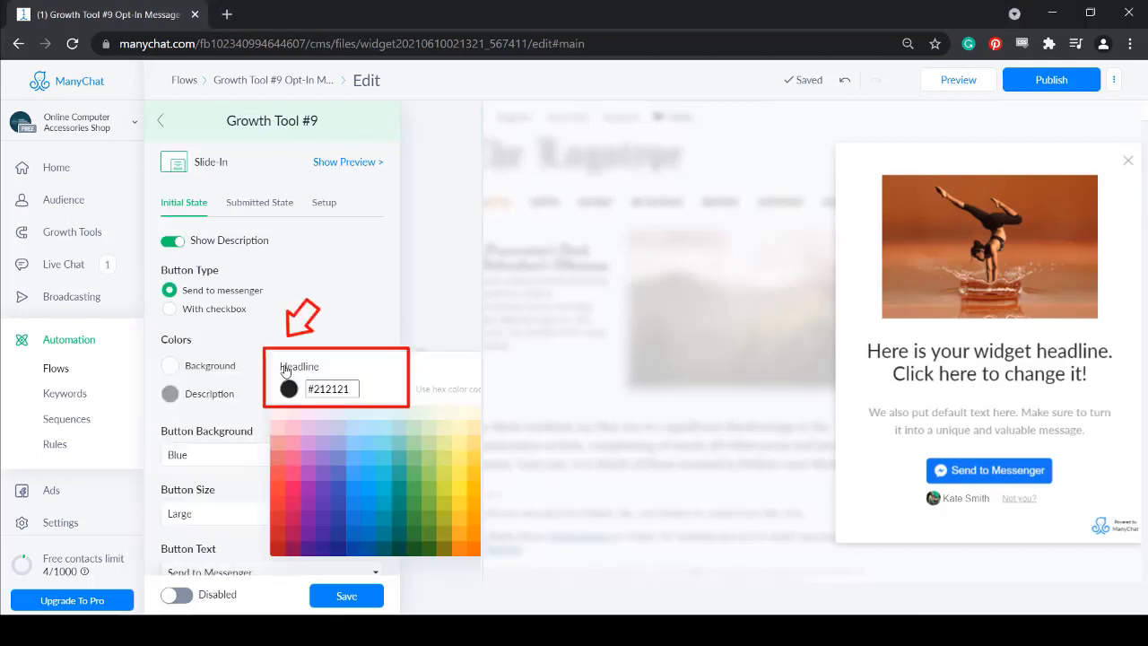
pyautogui.click(170, 393)
# Set the slide-in button's background to Blue and its size to Large
pyautogui.click(240, 287)
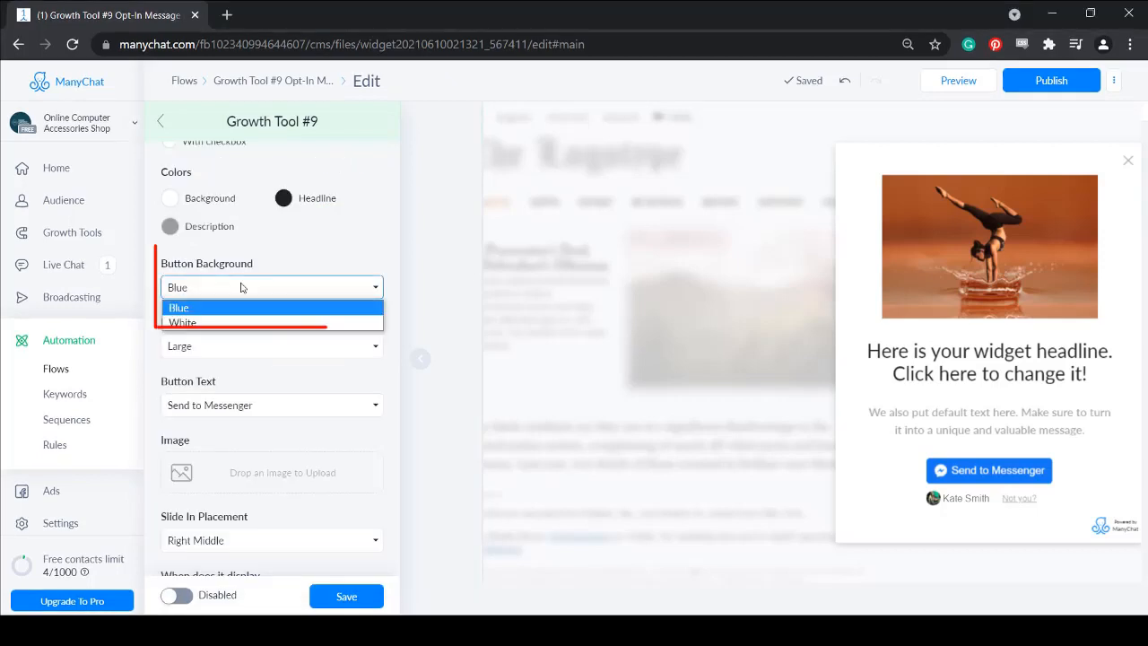
pyautogui.click(256, 307)
pyautogui.click(278, 350)
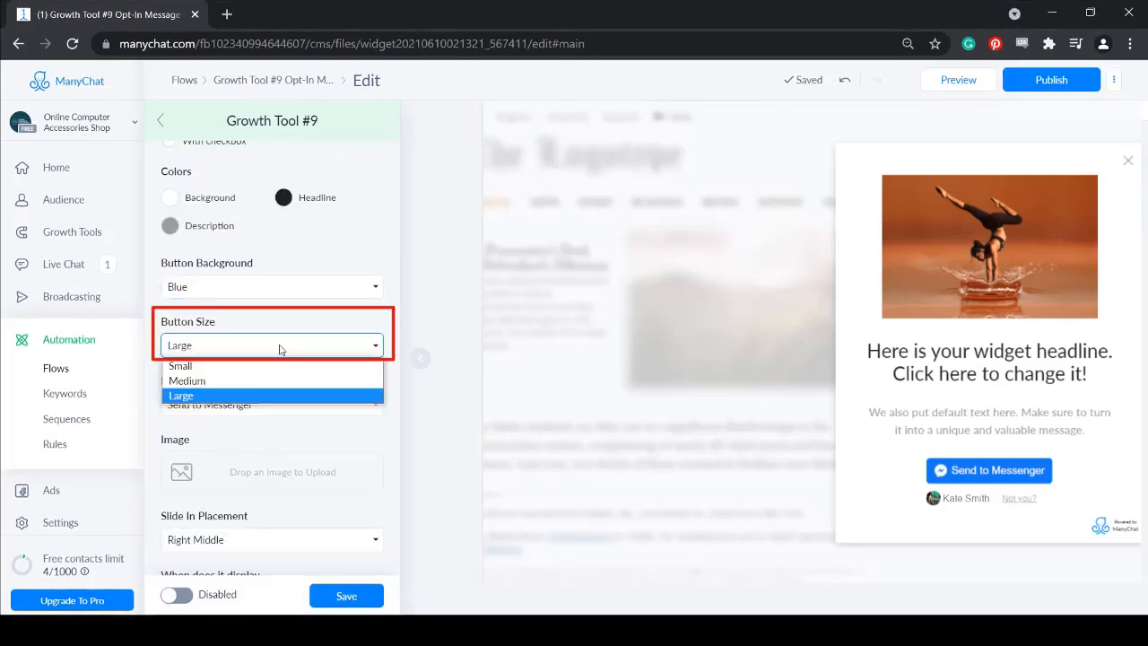
pyautogui.click(269, 396)
# Look through the slide-in's button text choices and select Send to Messenger
pyautogui.click(272, 408)
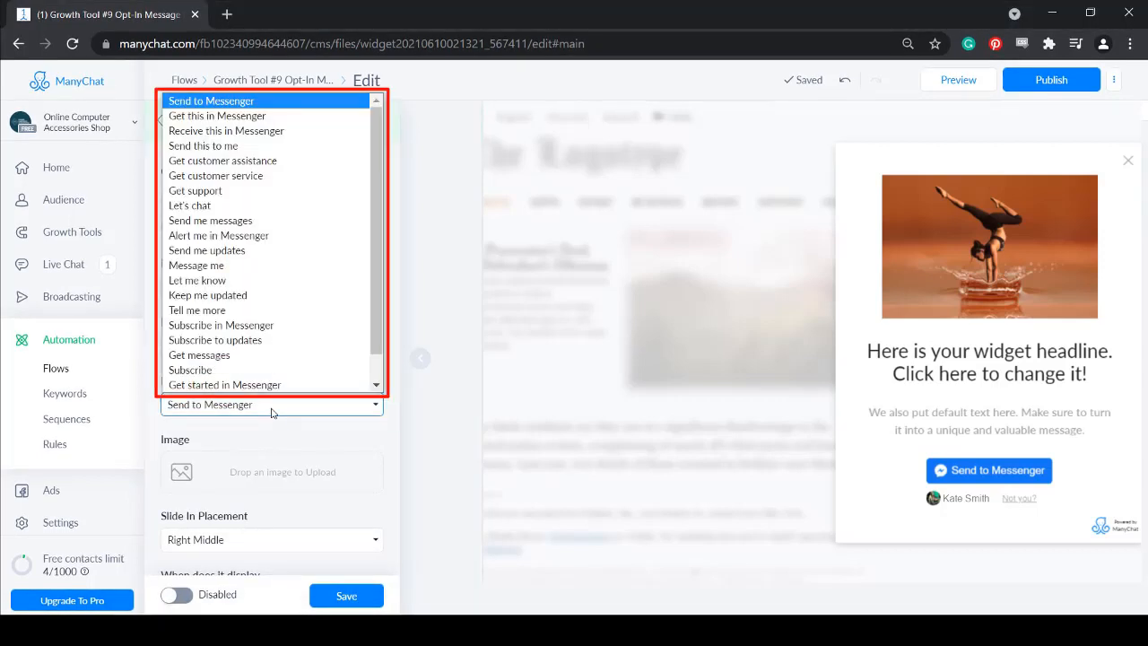
pyautogui.scroll(-1, 323, 359)
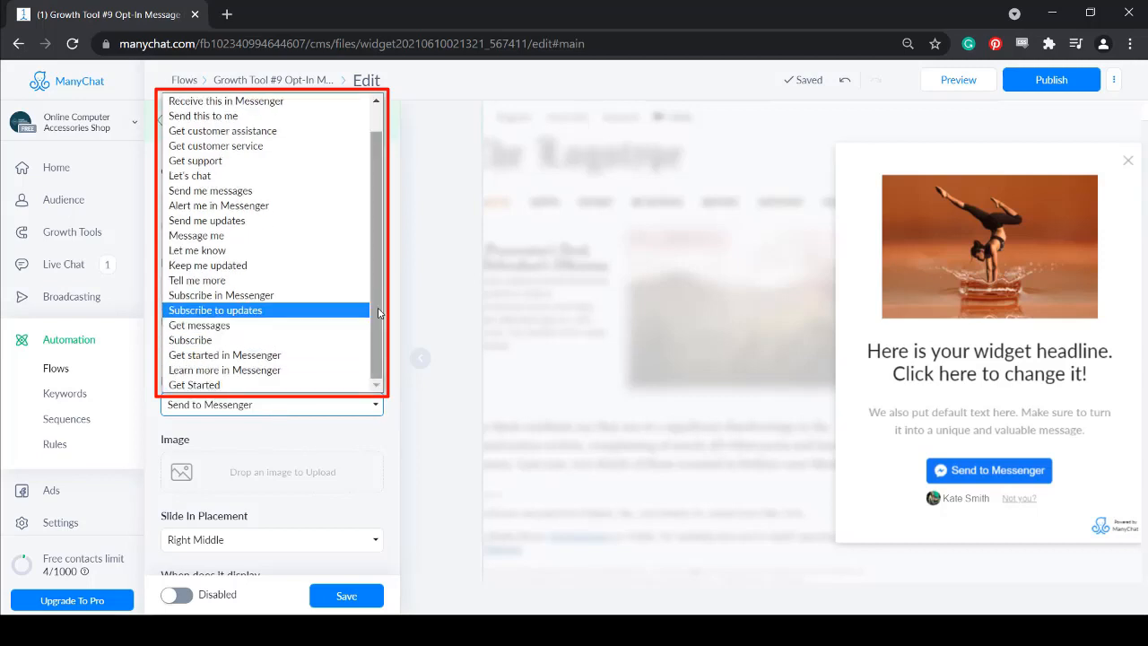
pyautogui.moveTo(379, 313); pyautogui.dragTo(363, 102)
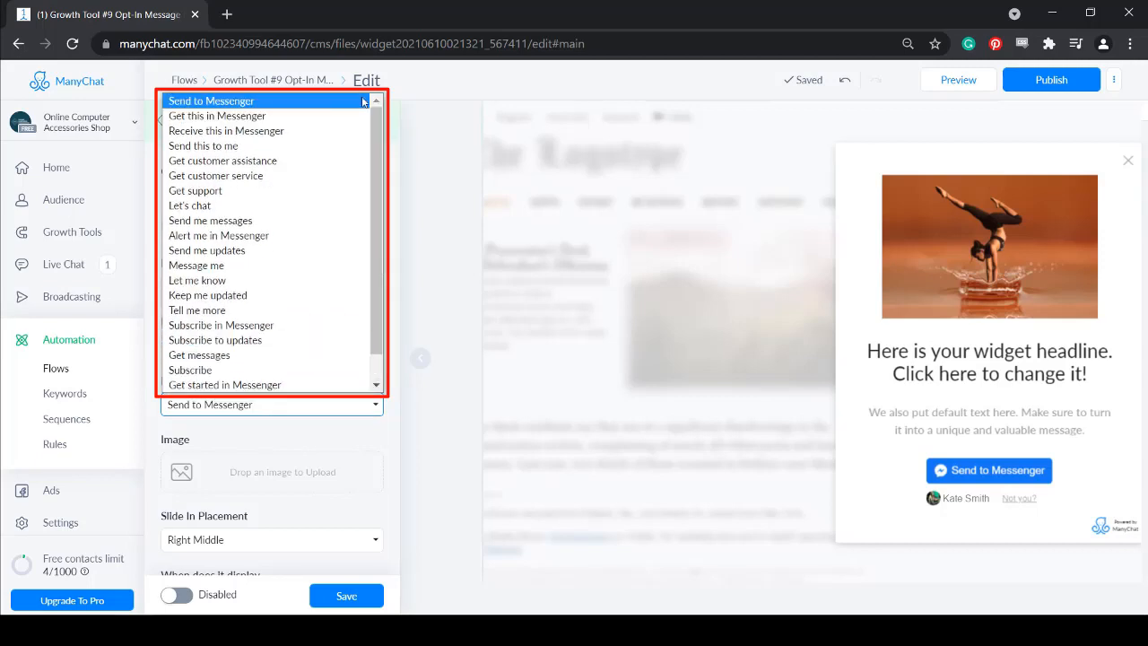
pyautogui.click(363, 101)
# Review the slide-in's image, placement and display timing settings, and preview its submitted state
pyautogui.scroll(-1, 280, 359)
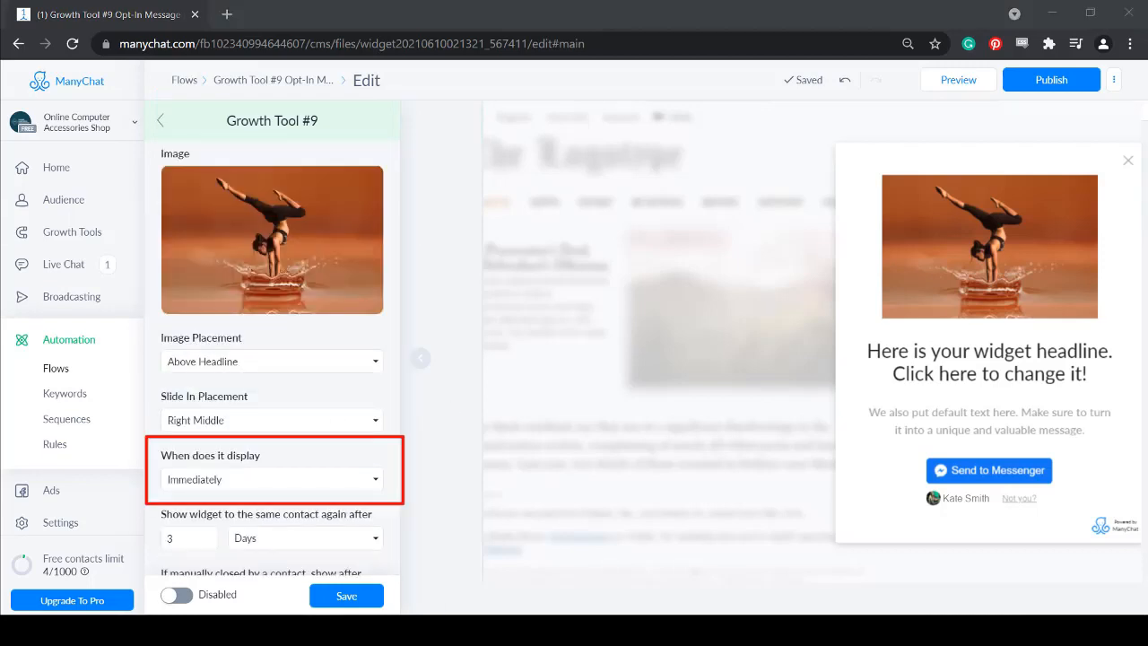
pyautogui.scroll(-1, 392, 326)
pyautogui.click(296, 456)
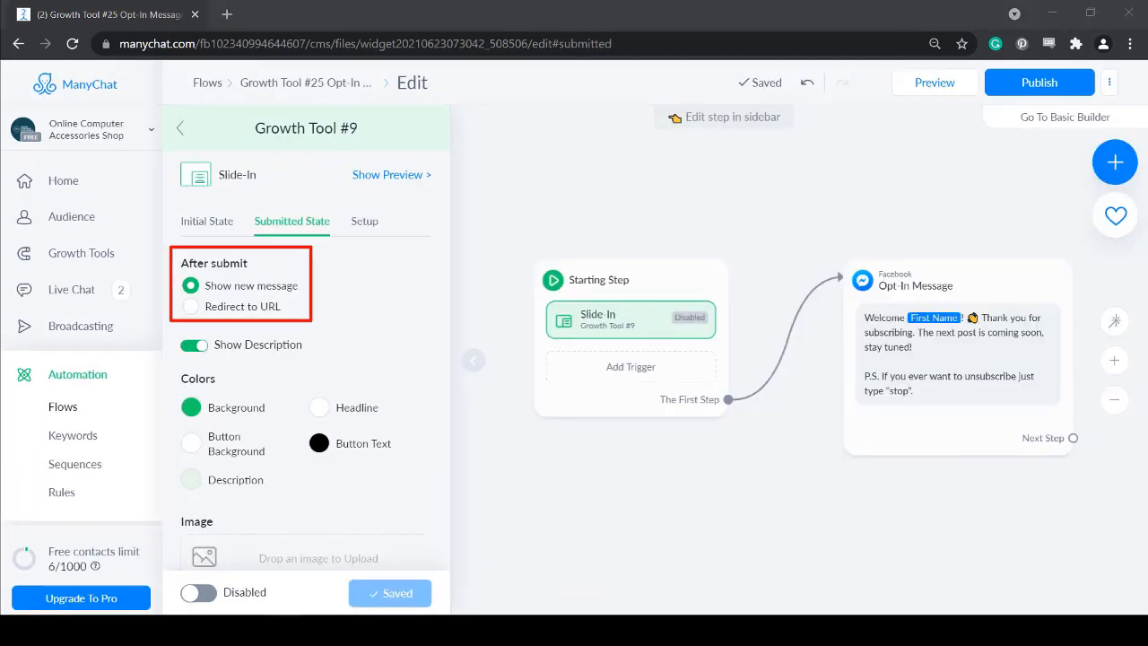
pyautogui.click(416, 176)
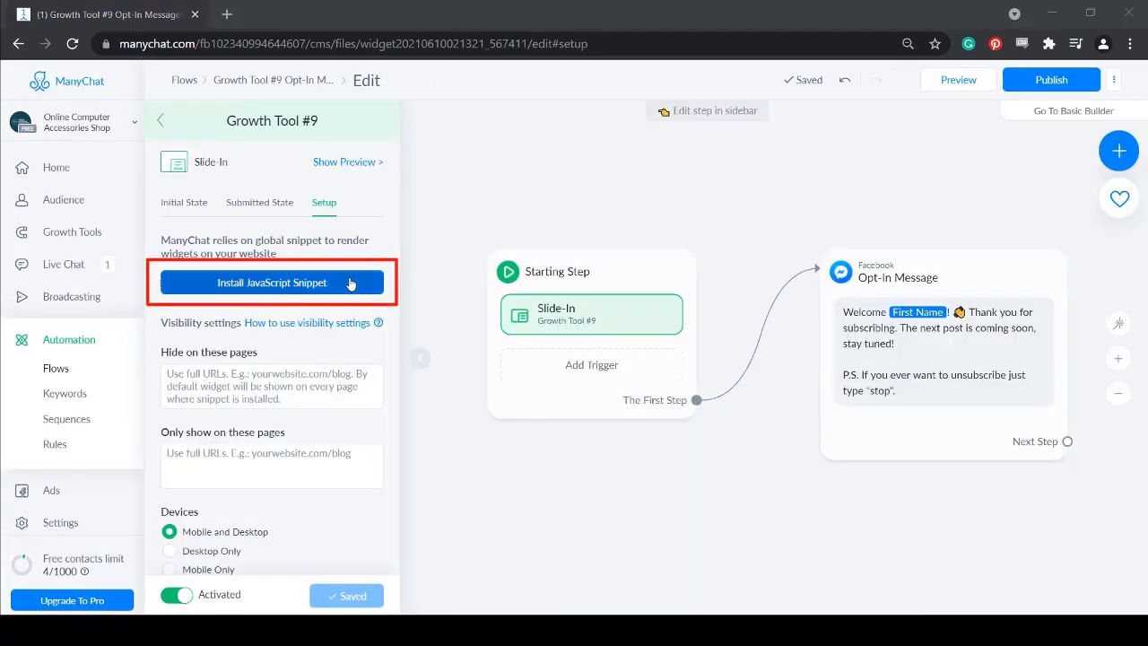
# Enter ocas.com as a website for the slide-in's JavaScript snippet installation and check the widget's setup
pyautogui.click(351, 282)
pyautogui.click(512, 251)
pyautogui.write('ocas.com')
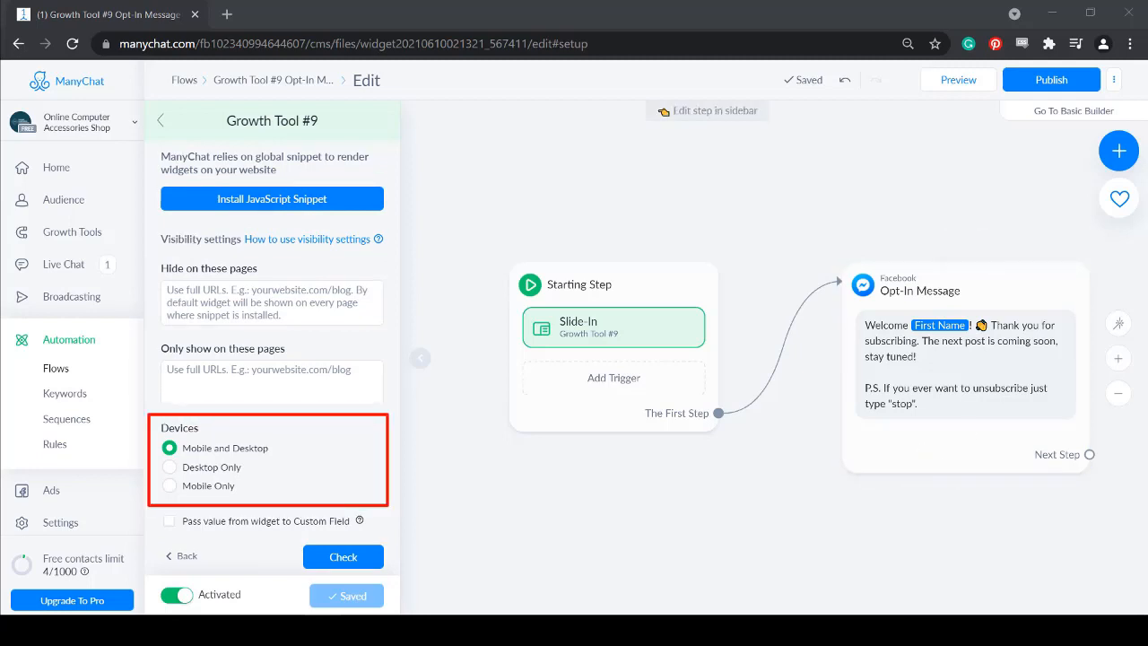
pyautogui.click(375, 557)
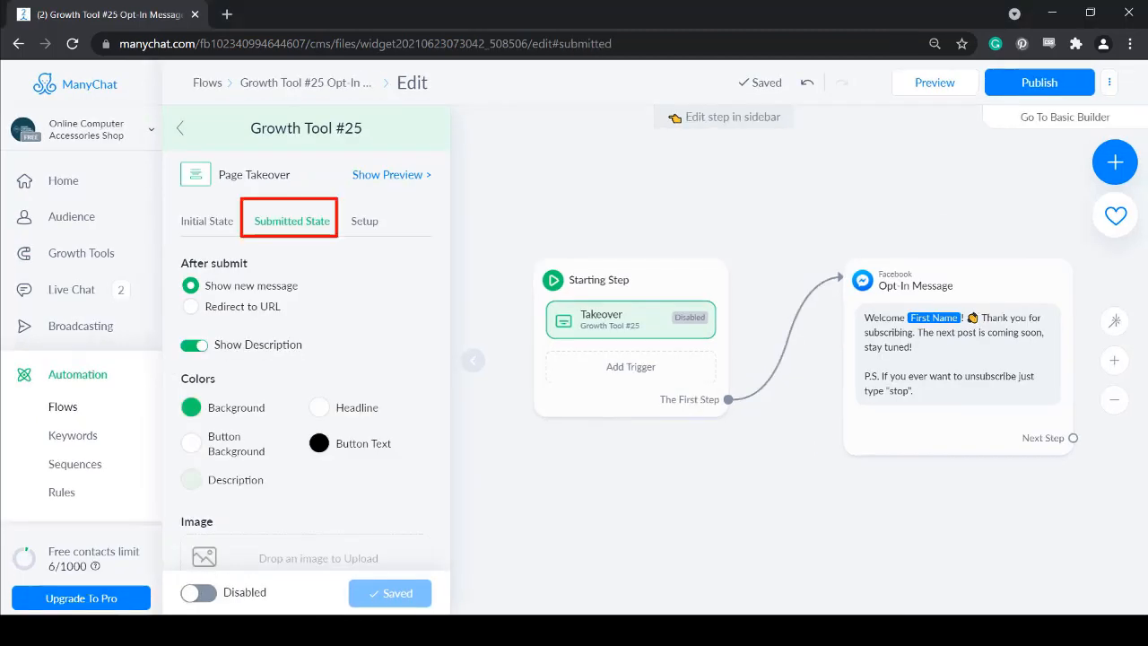
# Preview the page takeover widget, then authorize ocas.com in its setup and copy the ManyChat snippet code to the clipboard
pyautogui.click(408, 174)
pyautogui.click(366, 223)
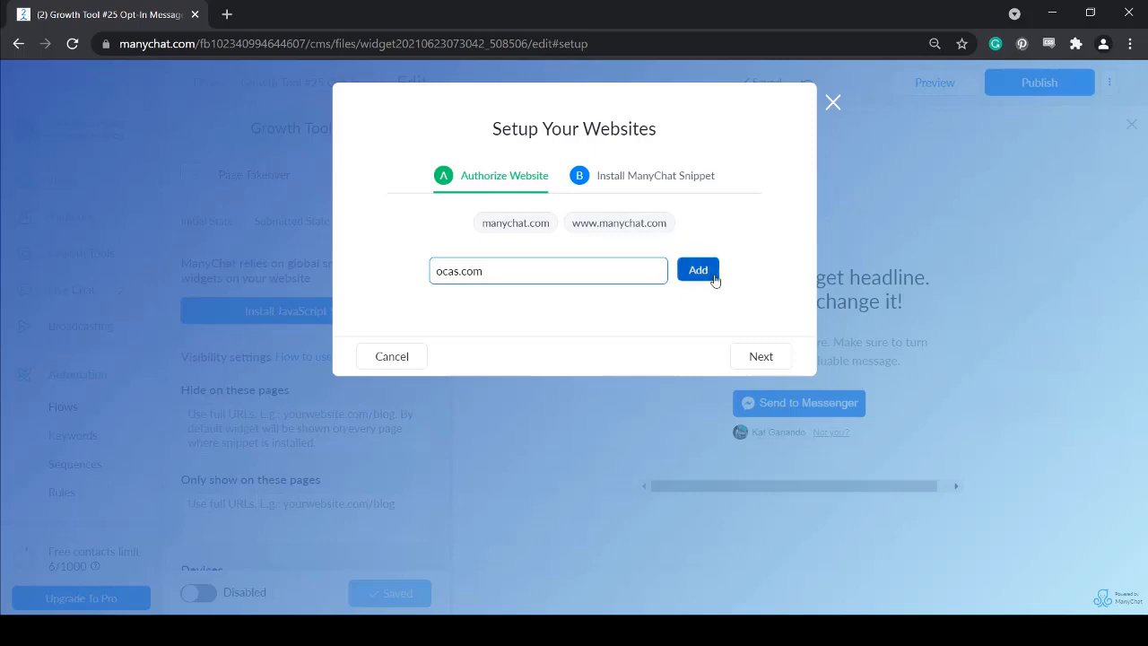
pyautogui.click(715, 280)
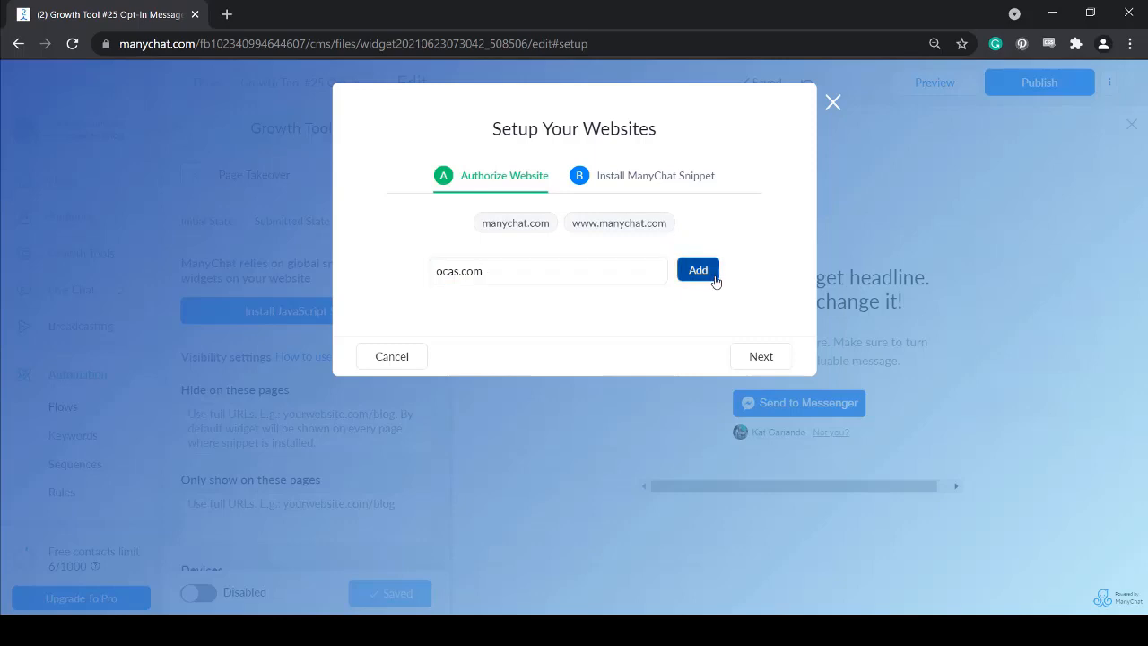
pyautogui.click(761, 383)
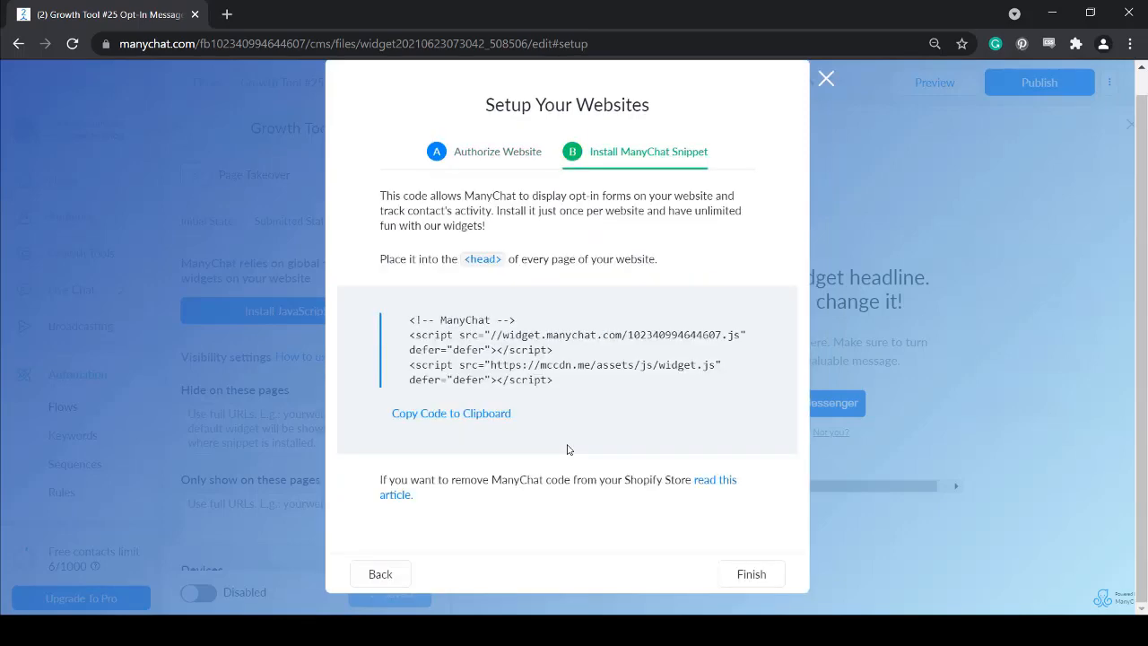
pyautogui.click(500, 440)
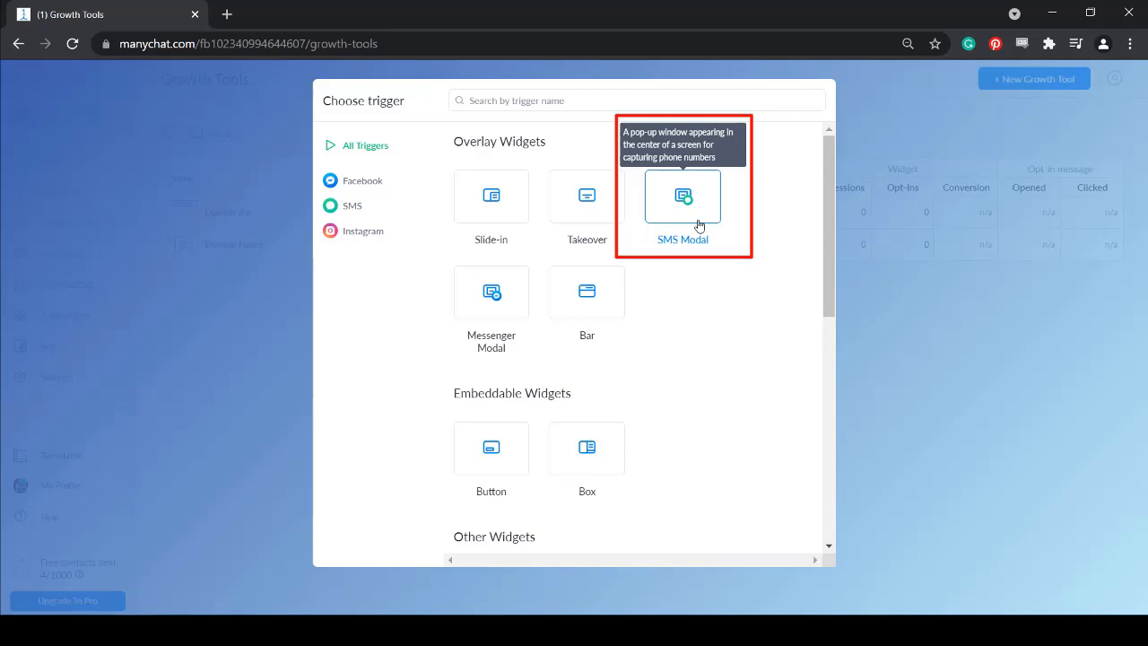
# Try to create an SMS Modal widget and start connecting the SMS channel in the account settings
pyautogui.click(699, 225)
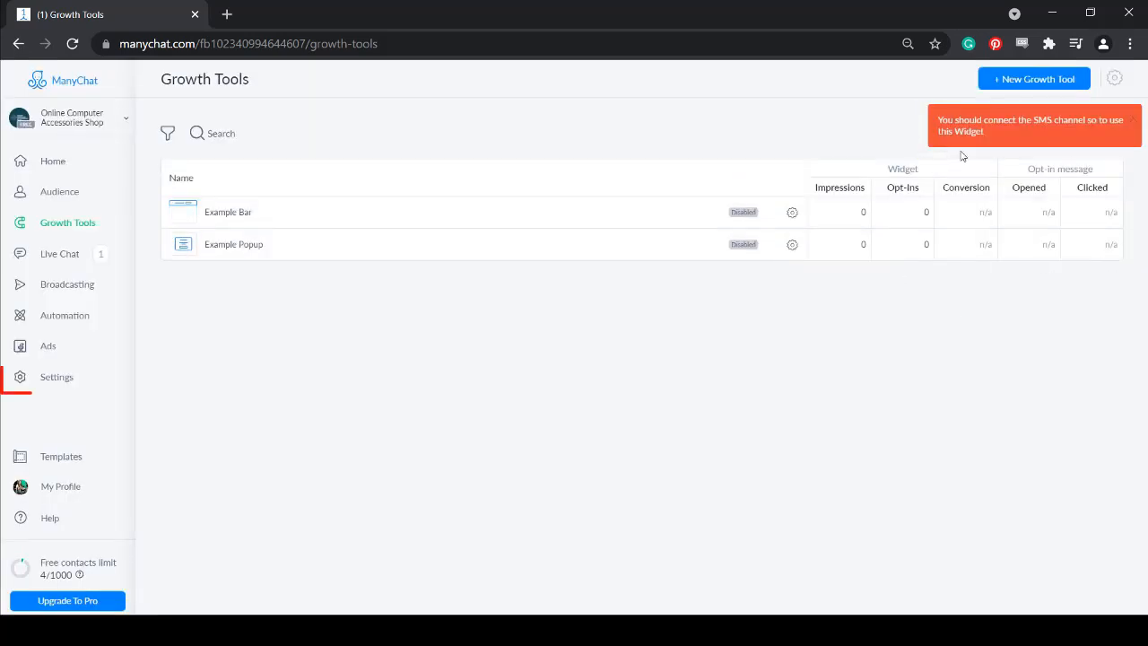
pyautogui.click(76, 380)
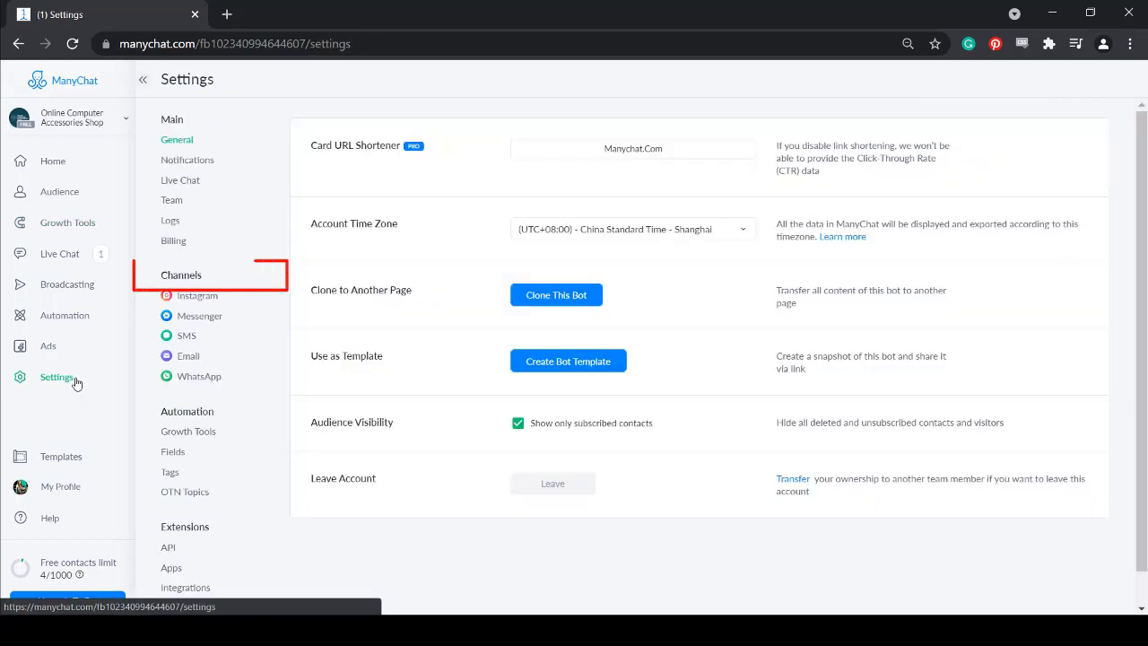
pyautogui.click(198, 341)
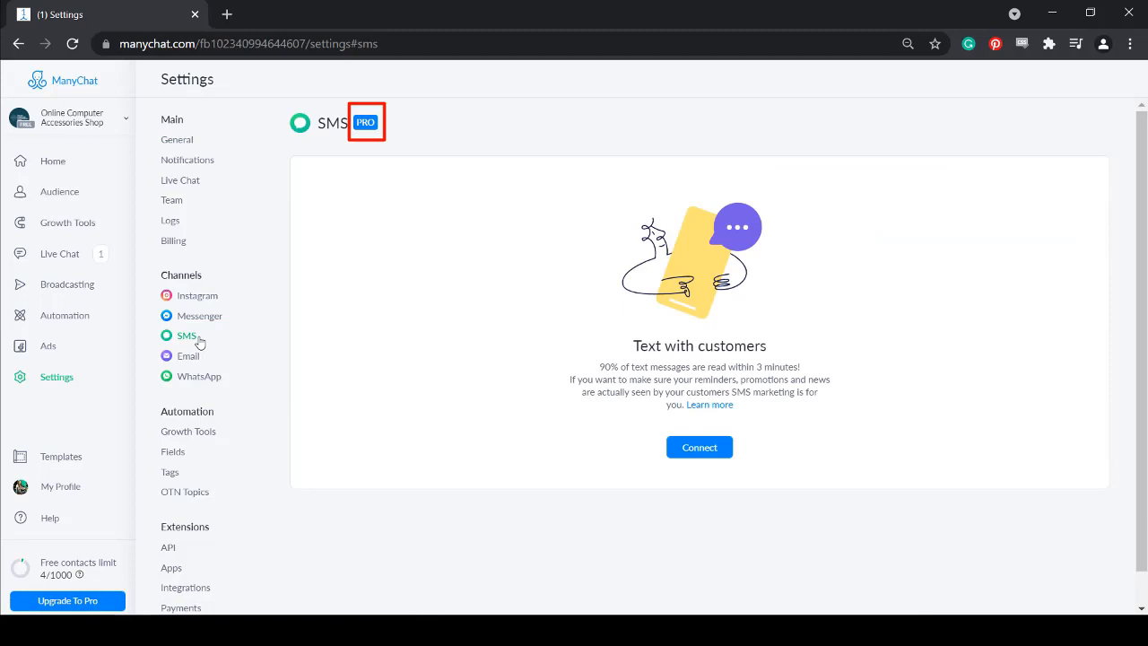
pyautogui.click(722, 449)
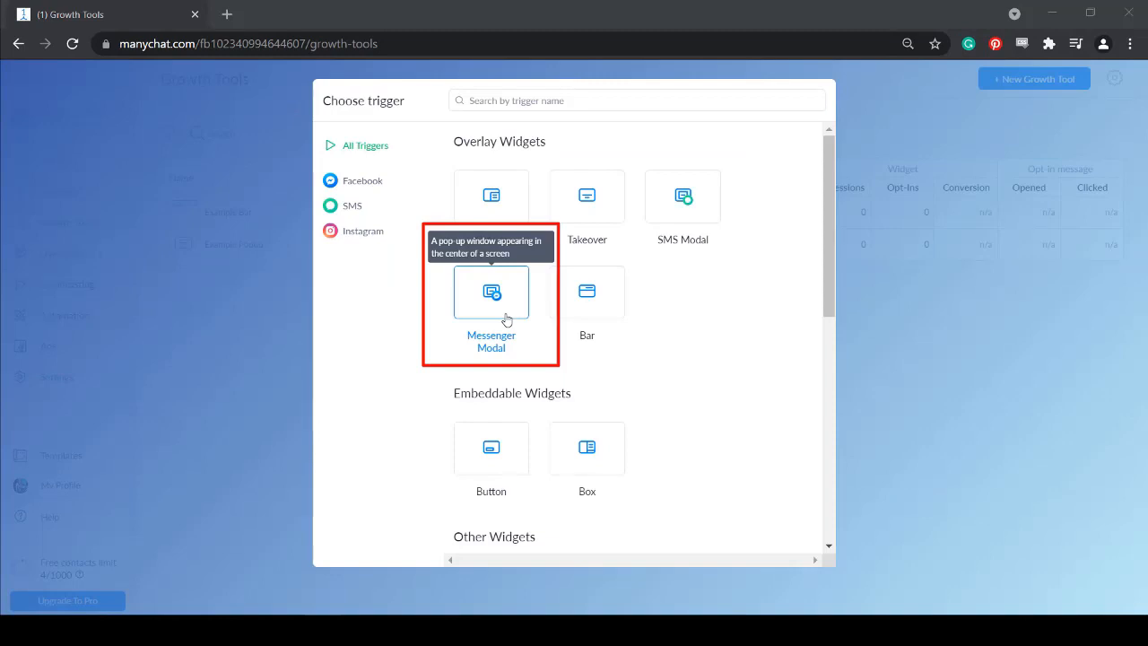
# Create a Messenger Modal and replace the opt-in message's next-post sentence with "We will send the first content today. Kindly check your messenger."
pyautogui.click(492, 292)
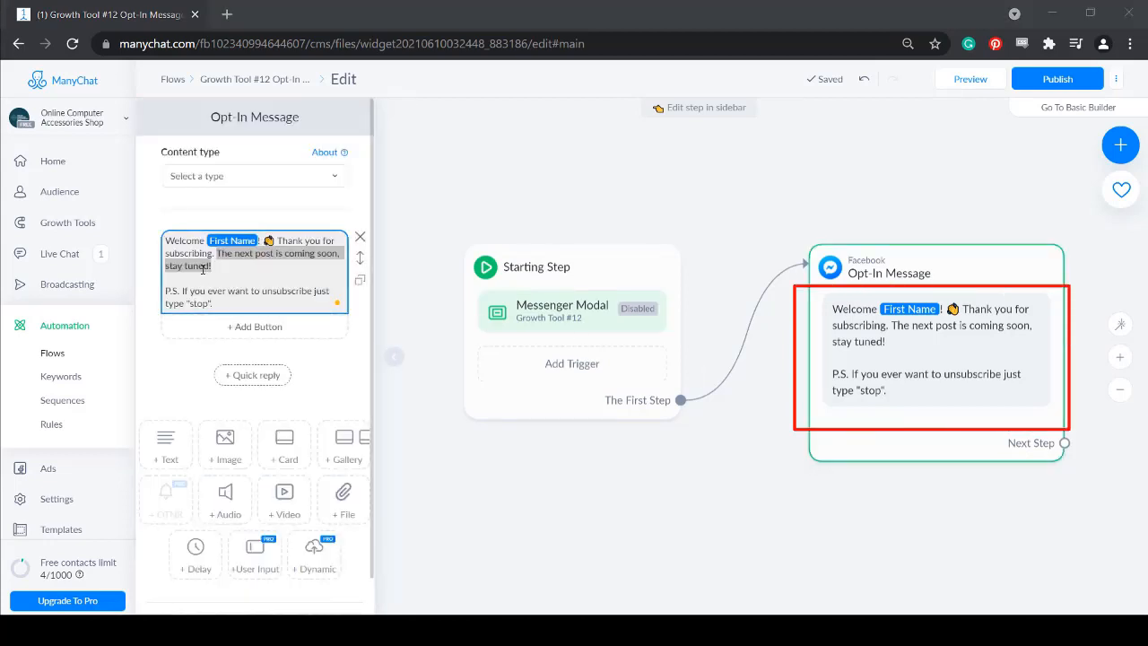
pyautogui.click(222, 267)
pyautogui.hotkey('ctrl', 'v')
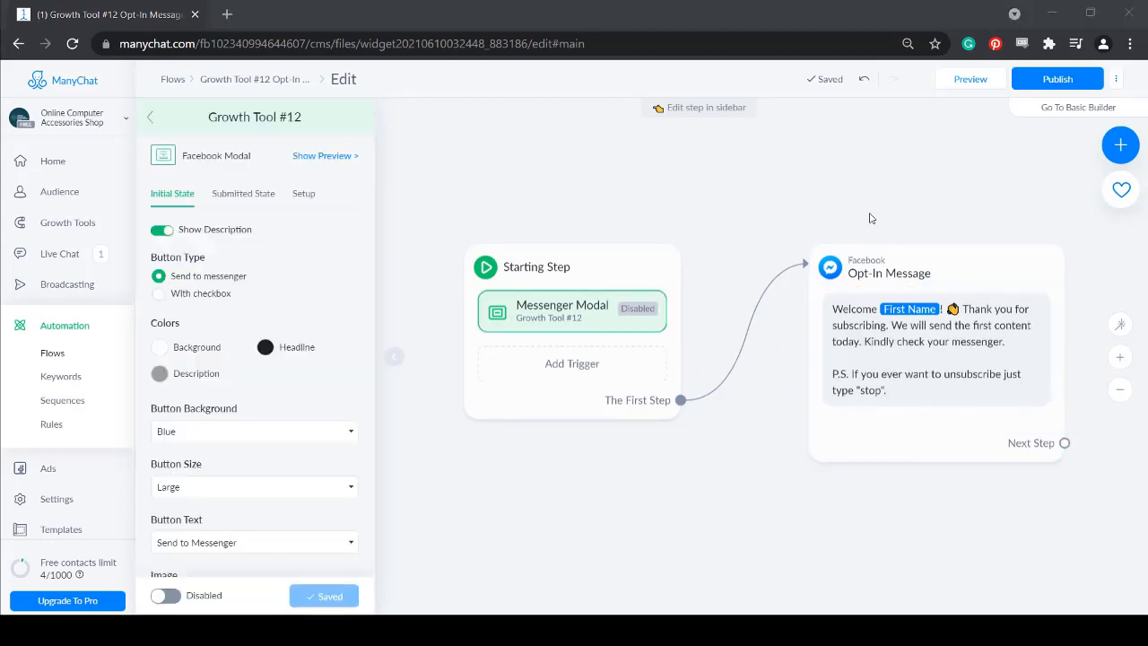
# Set the Messenger Modal's headline to "Get this FREE Fitness Guide" in its preview and select the default description text
pyautogui.click(336, 156)
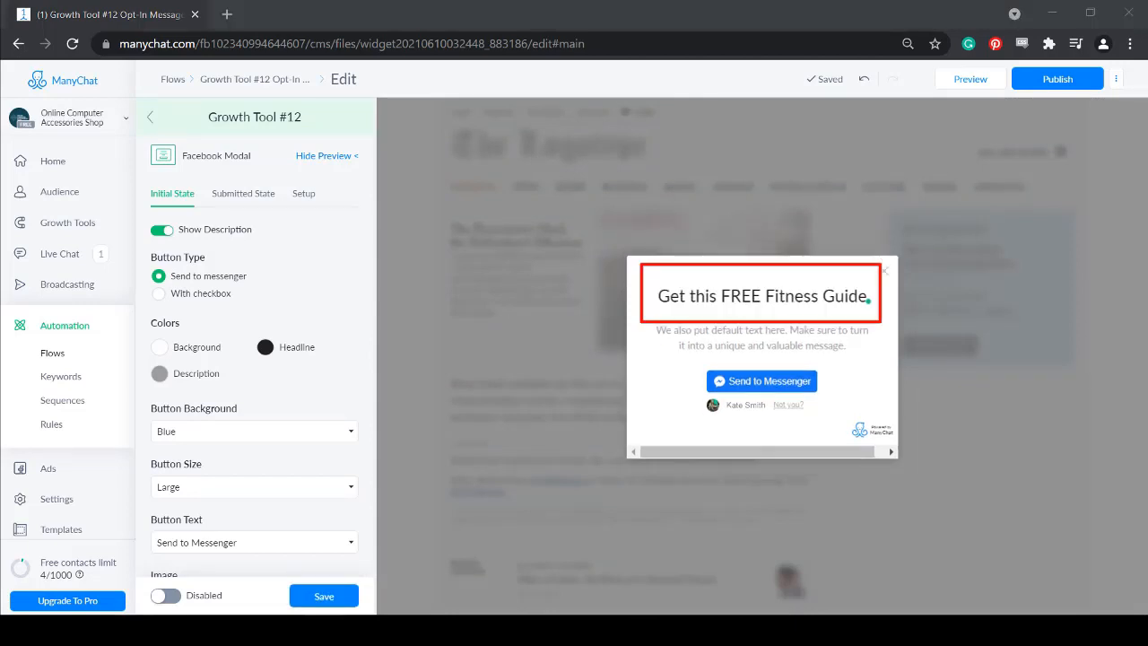
pyautogui.tripleClick(798, 337)
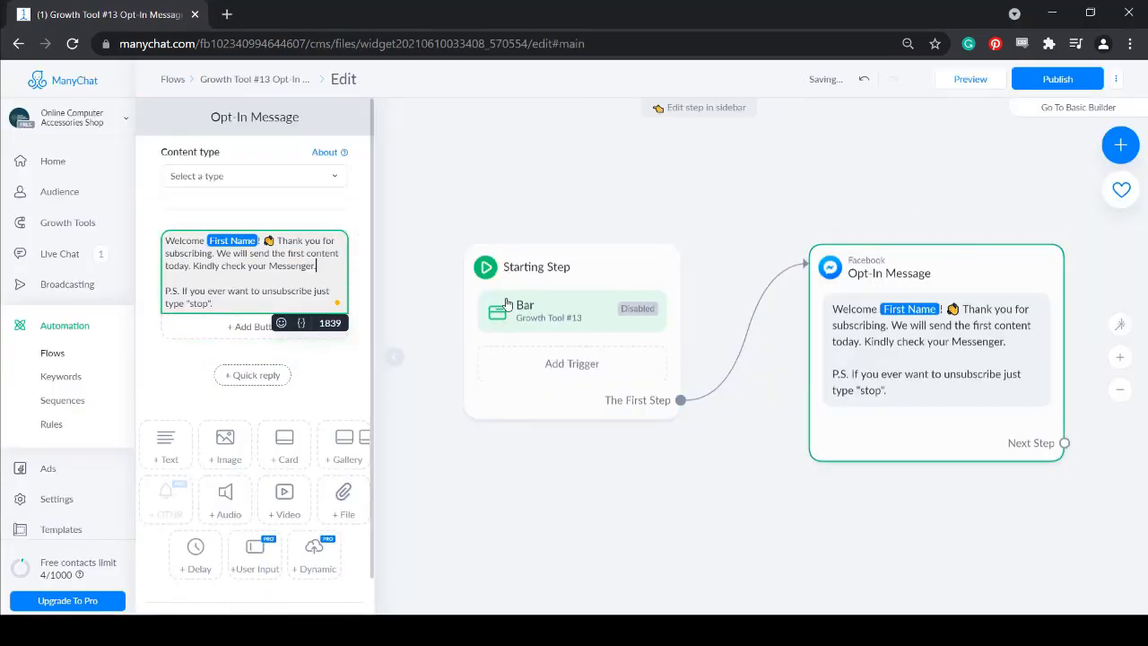
# Enable Allow to hide bar for the Bar widget and preview it, trying the sample bar's Alert me in Messenger button
pyautogui.click(507, 305)
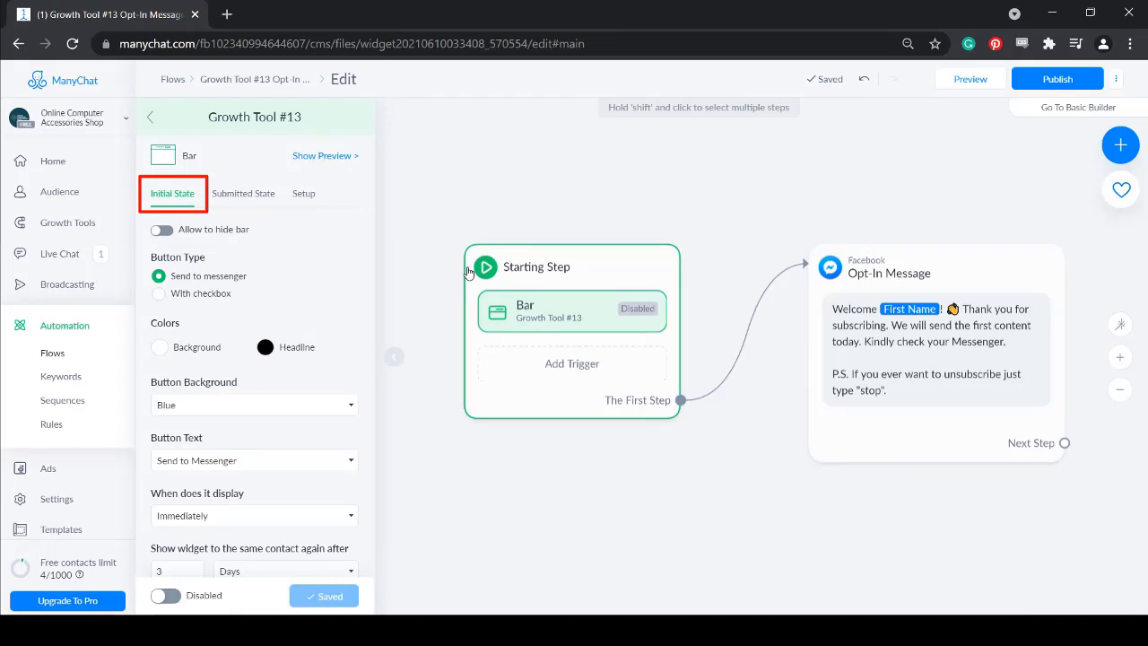
pyautogui.click(163, 231)
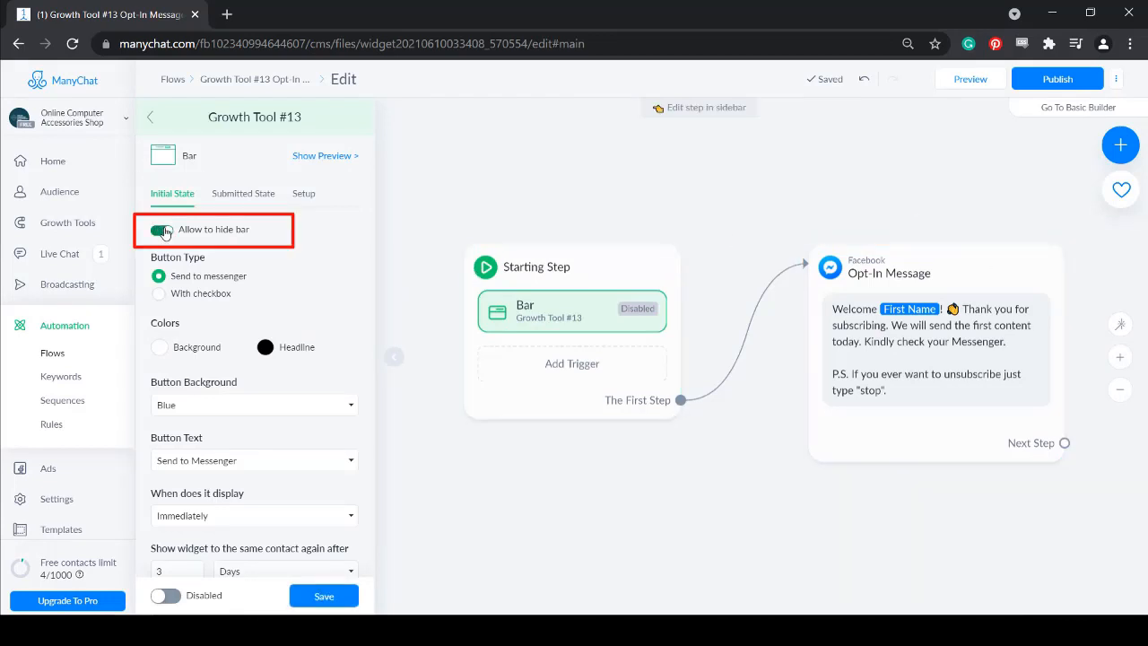
pyautogui.click(326, 156)
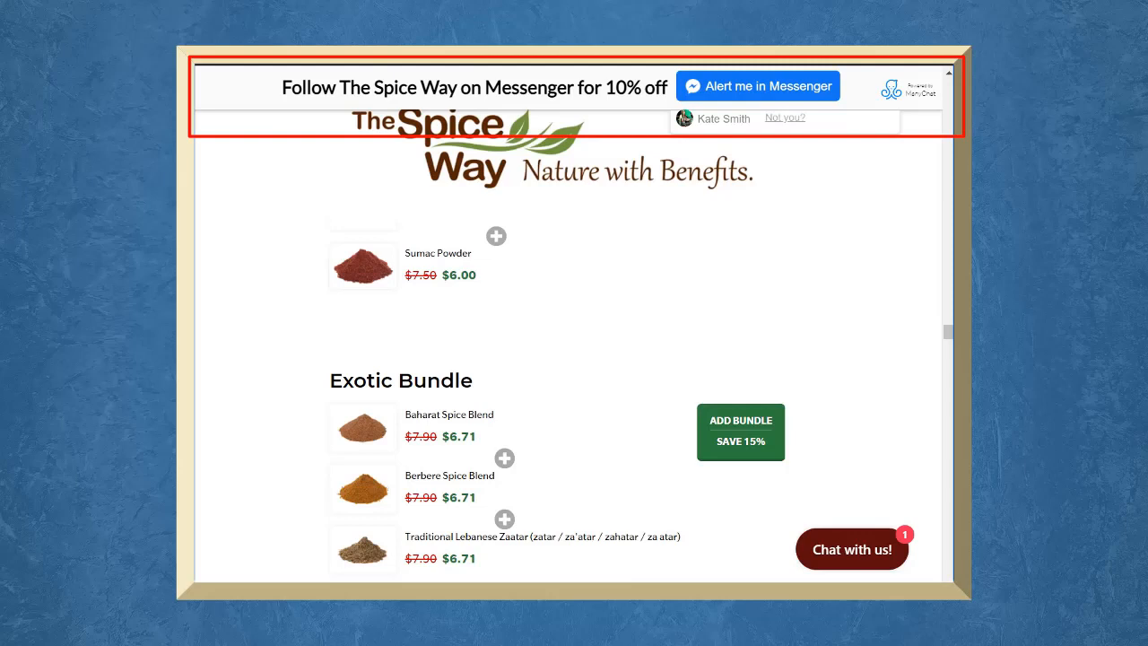
pyautogui.click(832, 100)
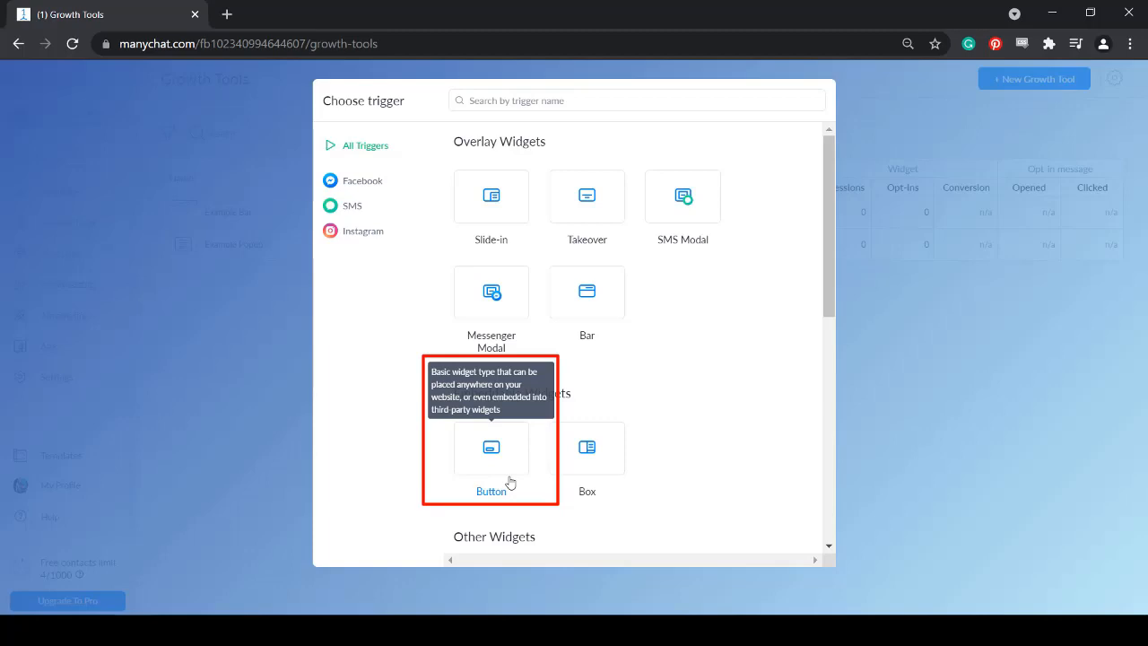
# Create a growth tool from the embeddable Button widget and show its preview
pyautogui.click(510, 483)
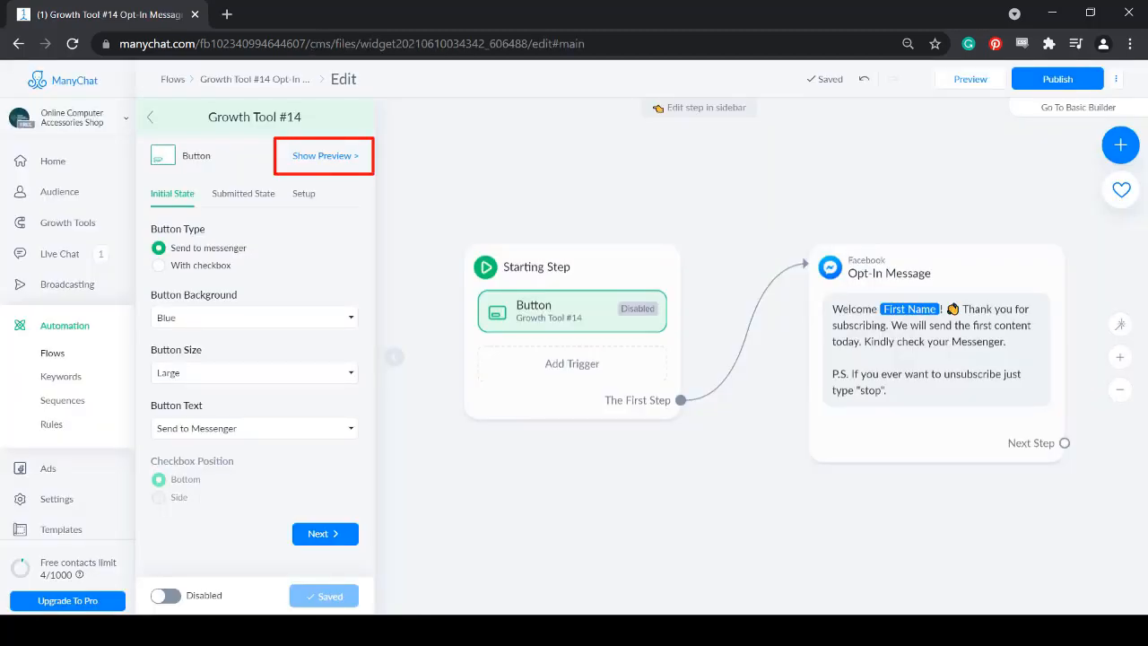
pyautogui.click(339, 161)
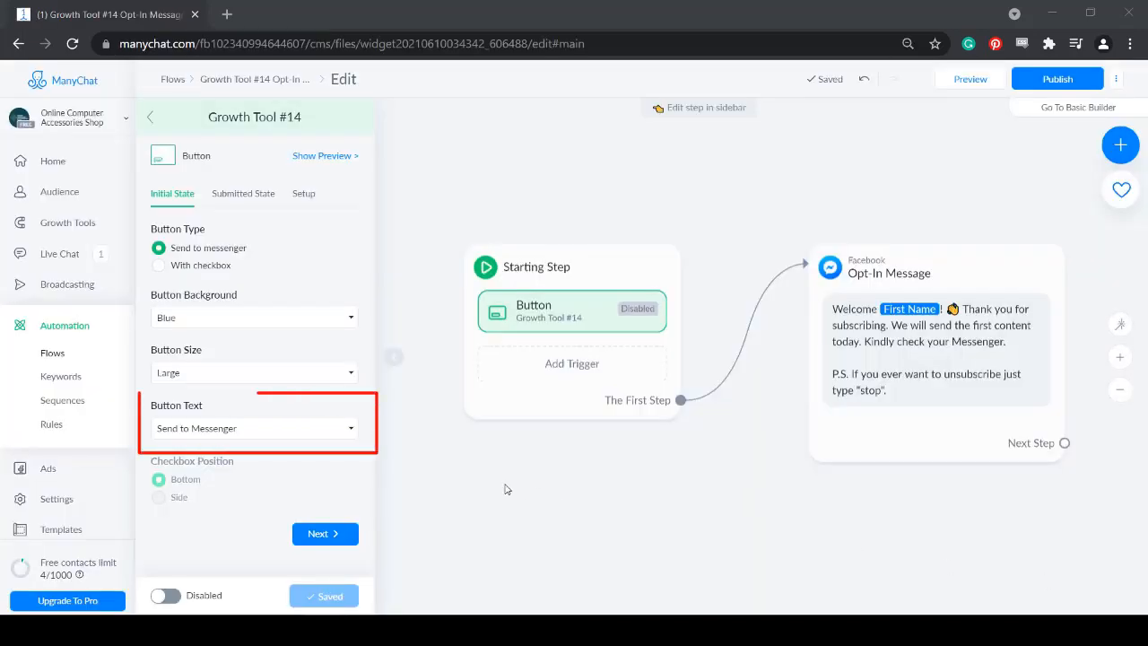
# Choose "Send this to me" as the Button widget's text and show its preview
pyautogui.click(327, 434)
pyautogui.scroll(-1, 325, 269)
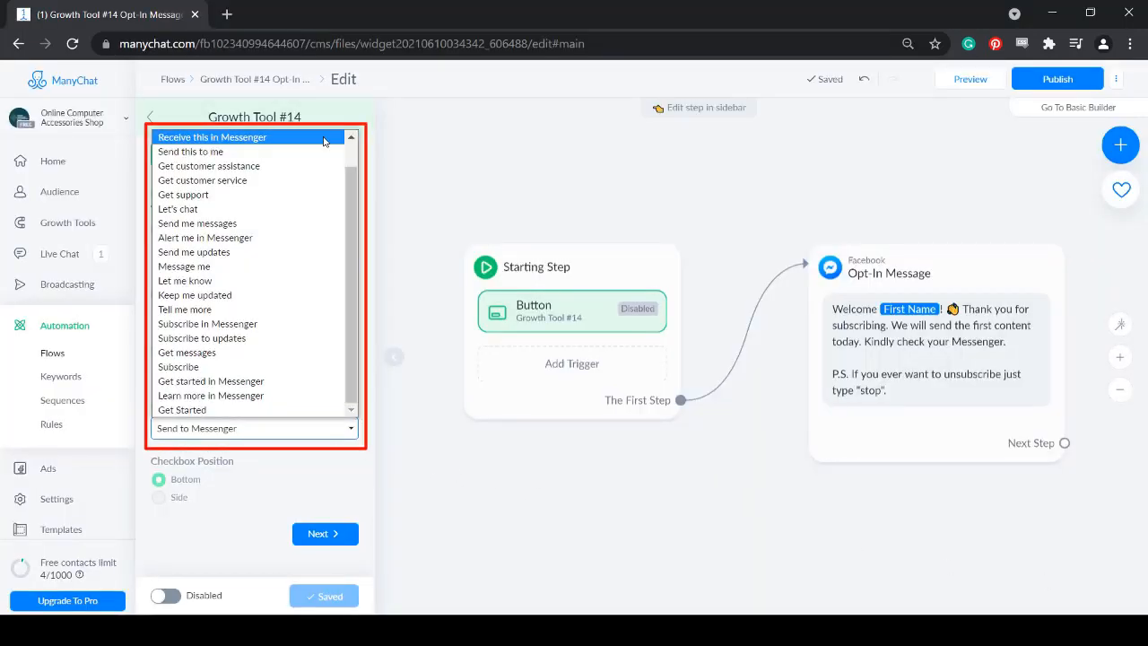
pyautogui.click(325, 152)
pyautogui.click(332, 157)
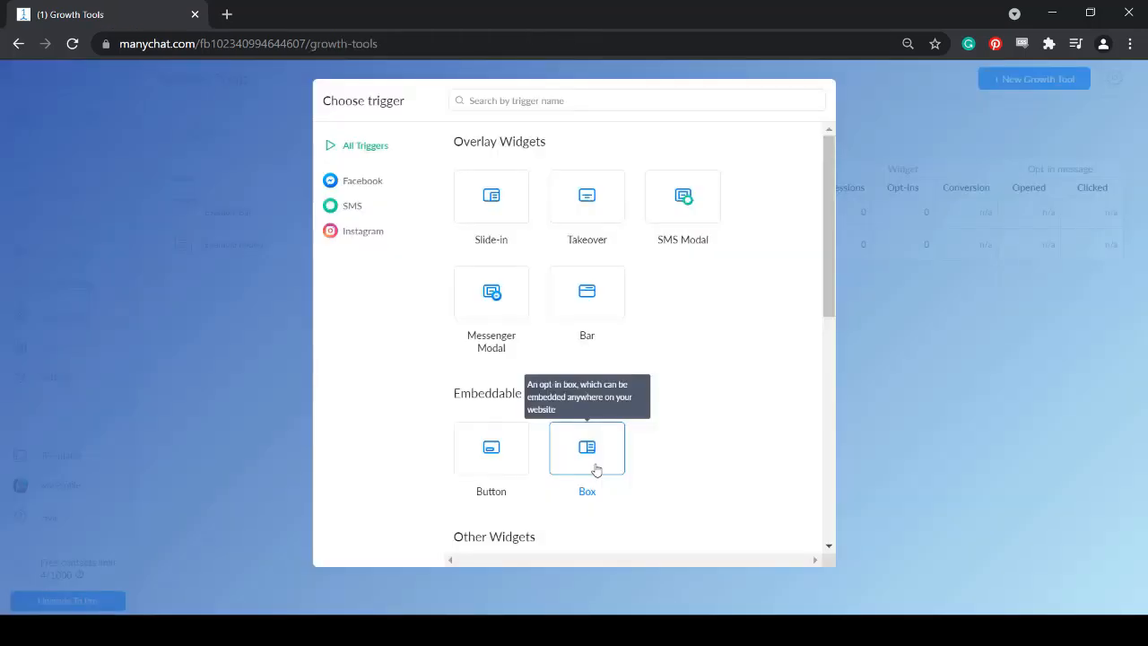
# Create a growth tool from the embeddable Box widget and set its headline to "Get this FREE Fitness Guide" in the preview
pyautogui.click(588, 453)
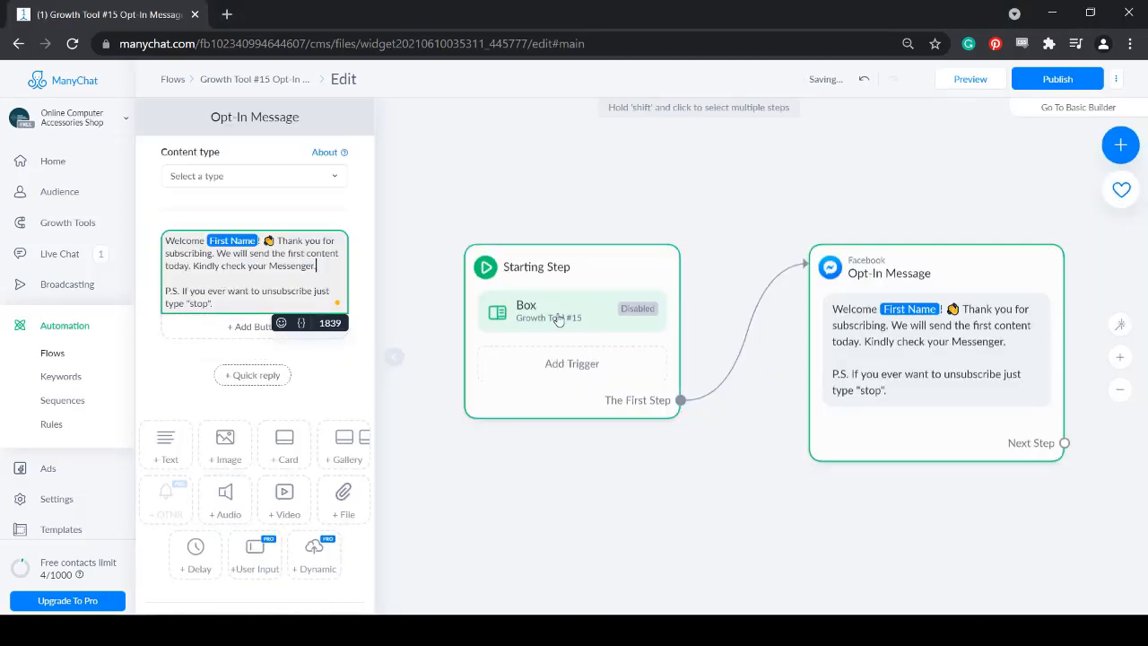
pyautogui.click(558, 320)
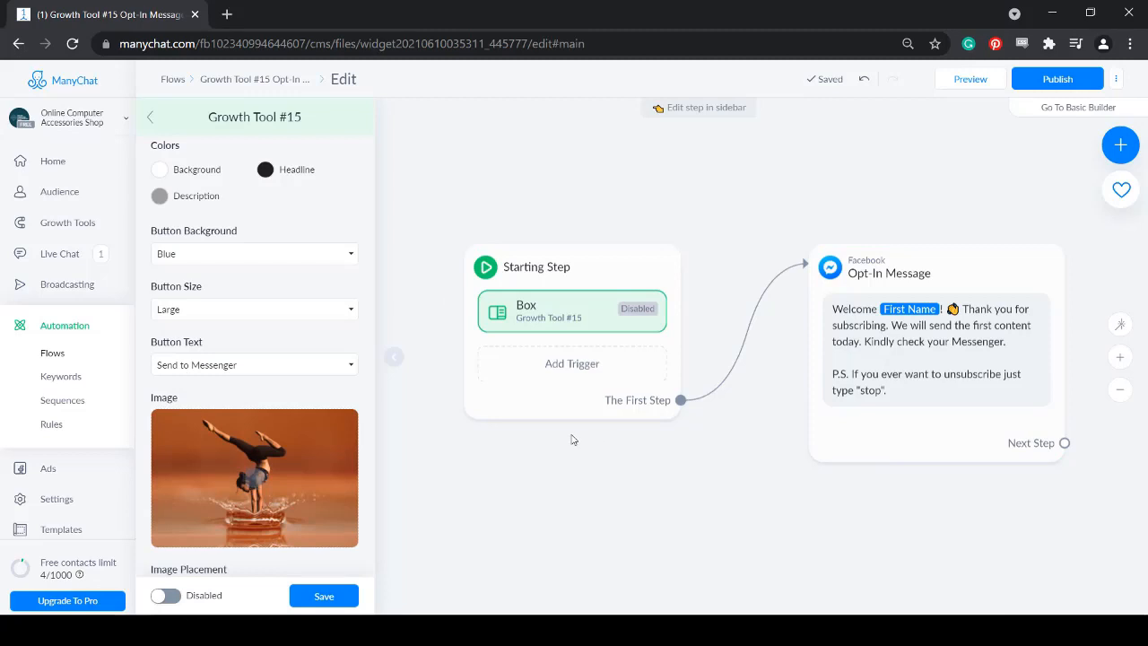
pyautogui.scroll(2, 255, 480)
pyautogui.click(316, 158)
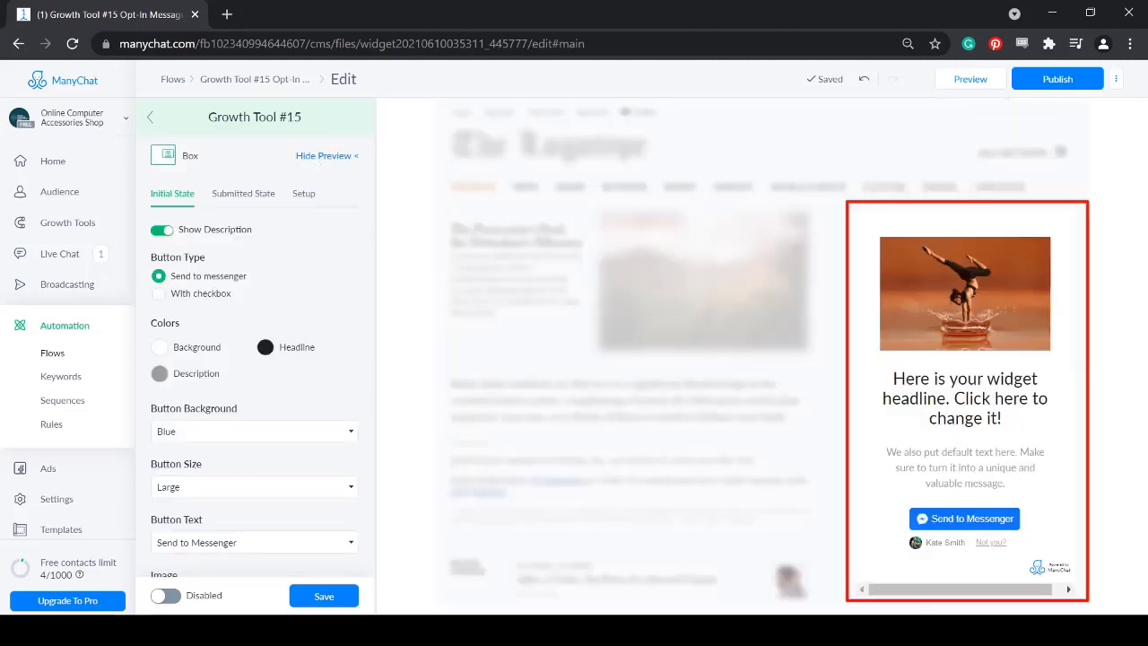
pyautogui.hotkey('ctrl', 'a')
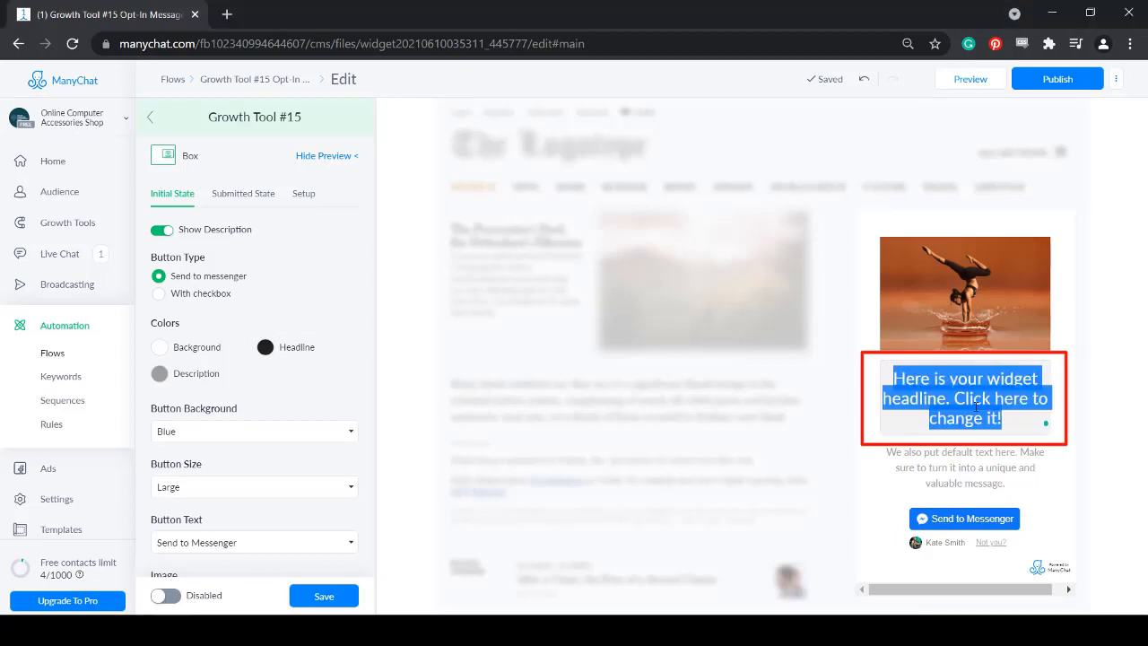
pyautogui.write('Get this FREE Fitness Guide')
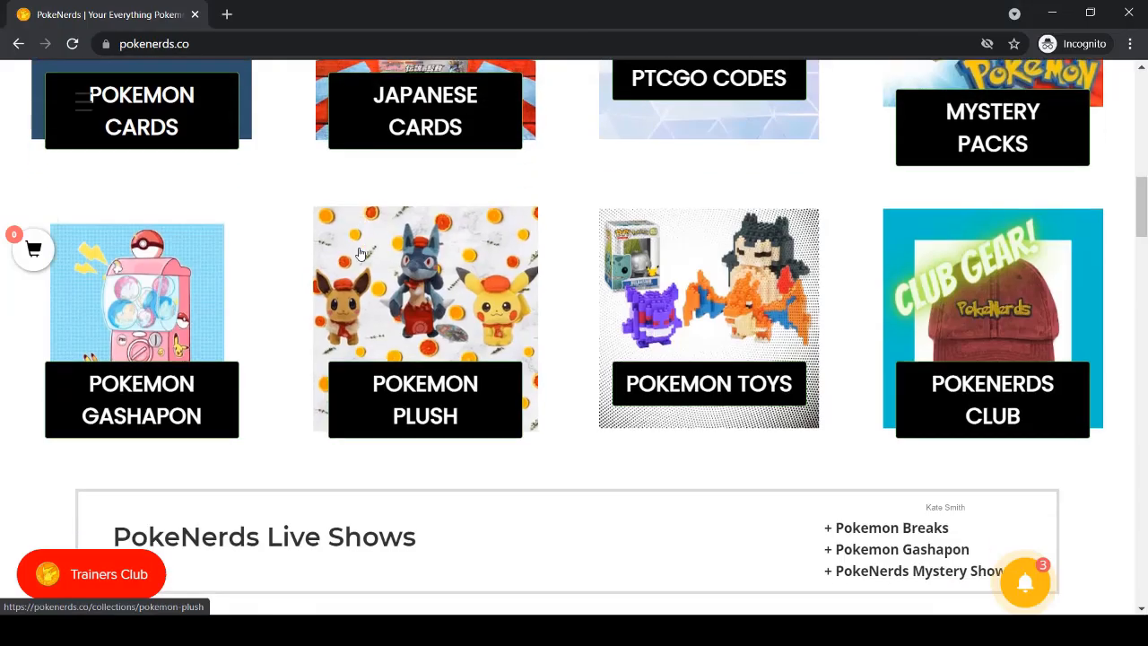
pyautogui.scroll(-6, 360, 255)
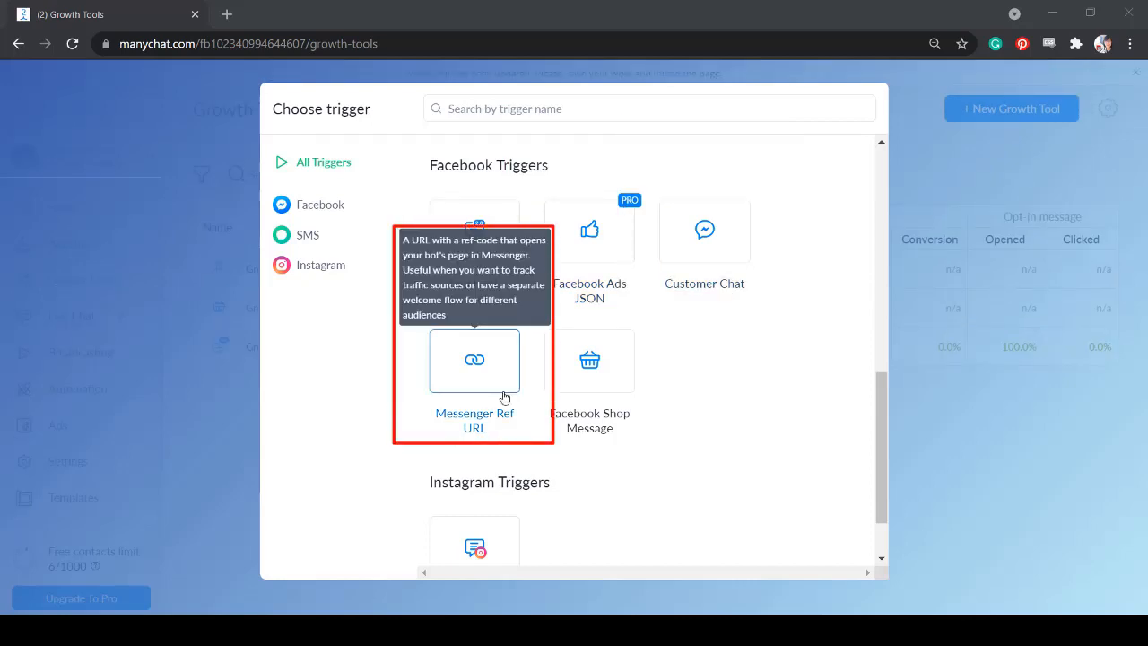
pyautogui.scroll(2, 492, 283)
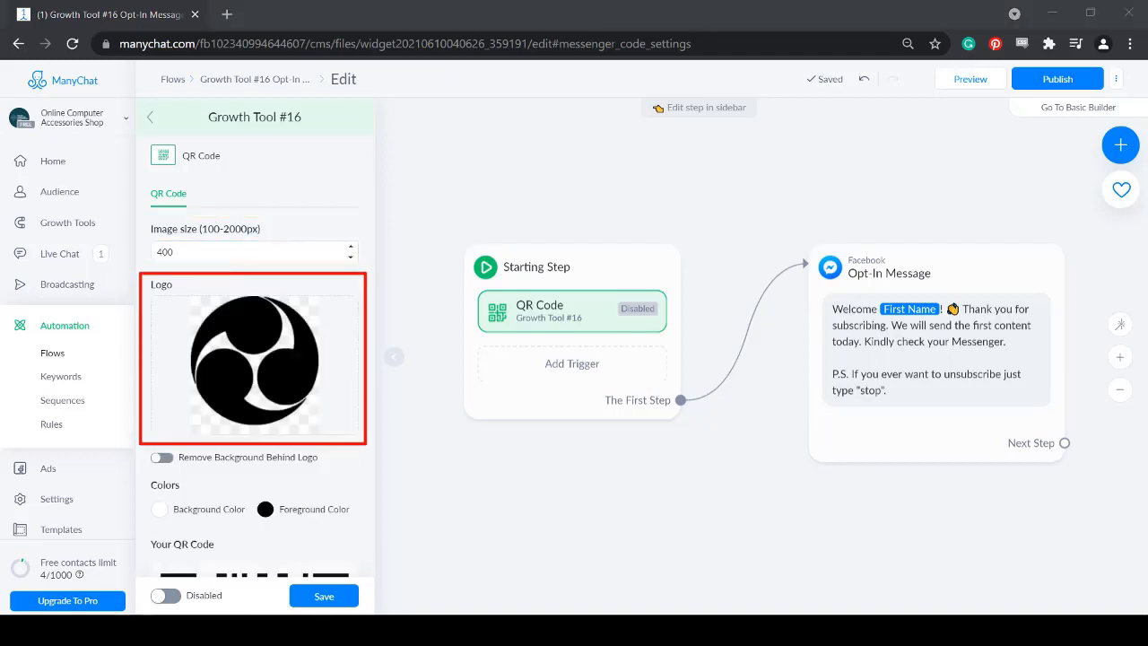
# Remove the logo image from the QR Code growth tool and view the resulting code
pyautogui.scroll(-3, 162, 526)
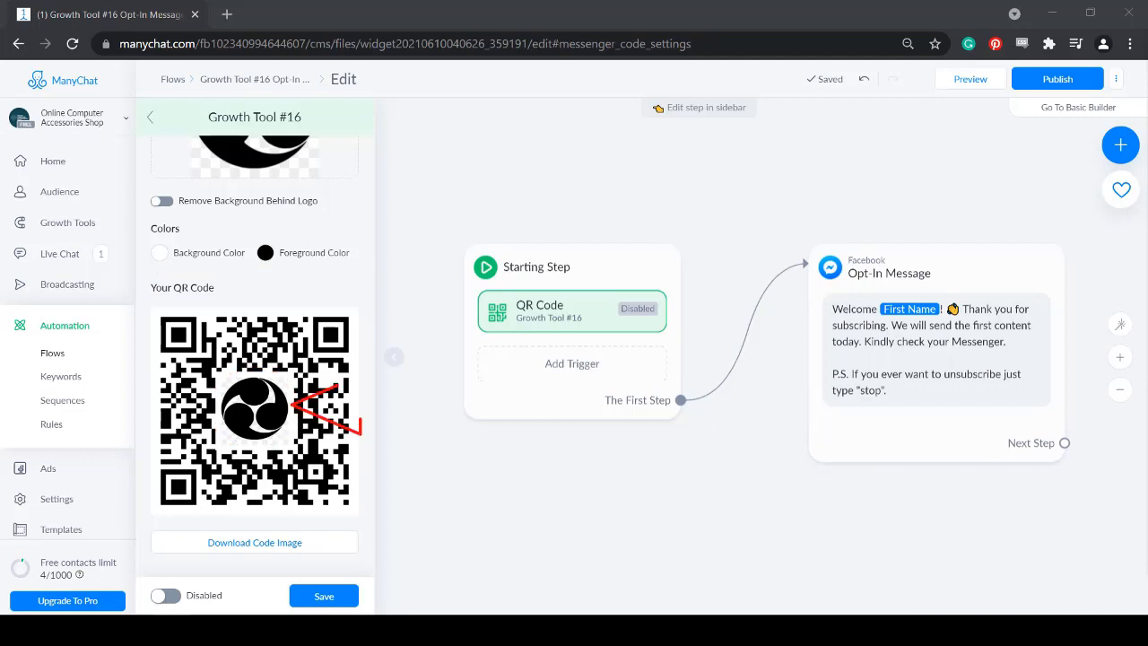
pyautogui.scroll(3, 255, 359)
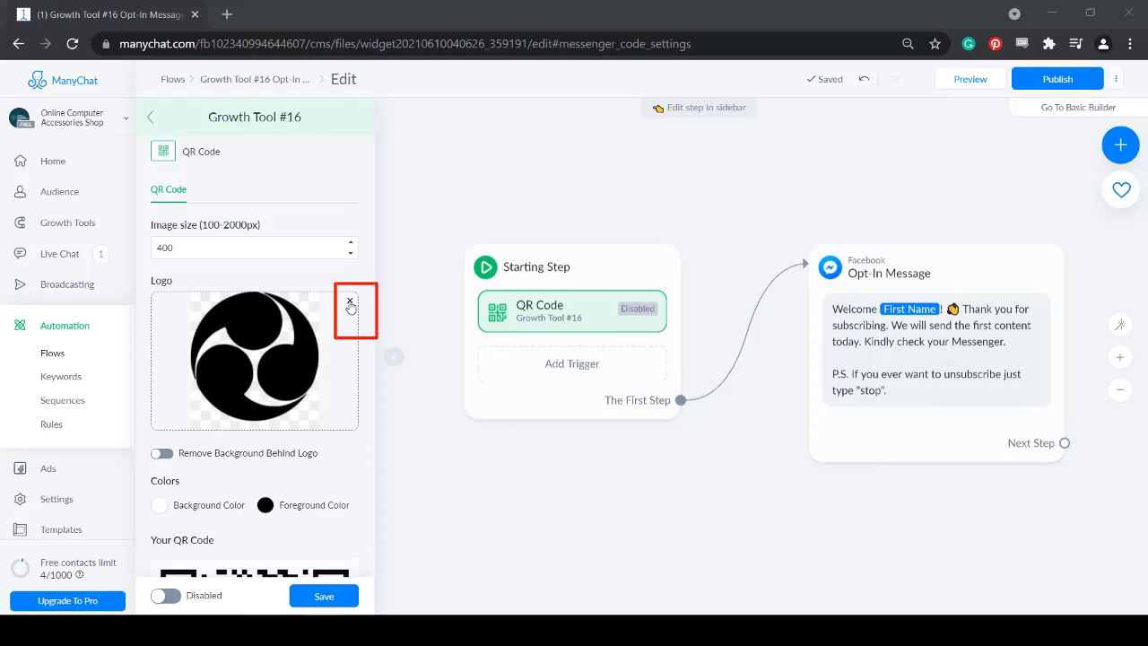
pyautogui.click(350, 302)
pyautogui.scroll(-2, 350, 305)
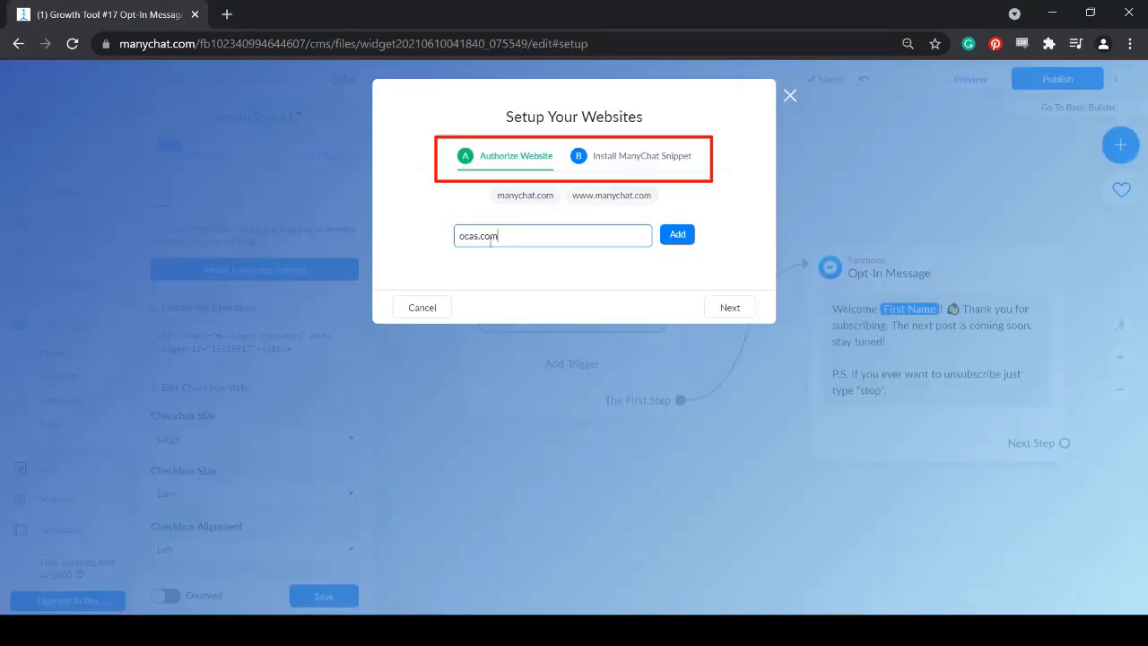
# Open the Install ManyChat Snippet stage of the Checkbox widget's website setup
pyautogui.click(658, 158)
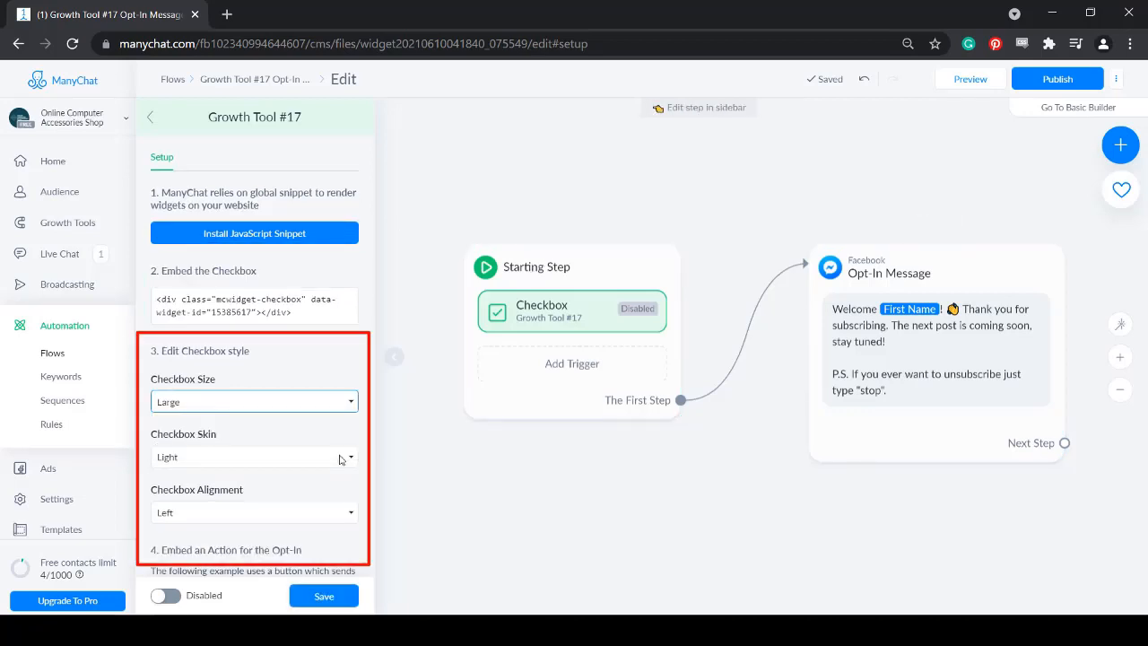
# Set the Checkbox widget's skin to Dark, view its alignment options and show its preview
pyautogui.click(269, 457)
pyautogui.click(338, 489)
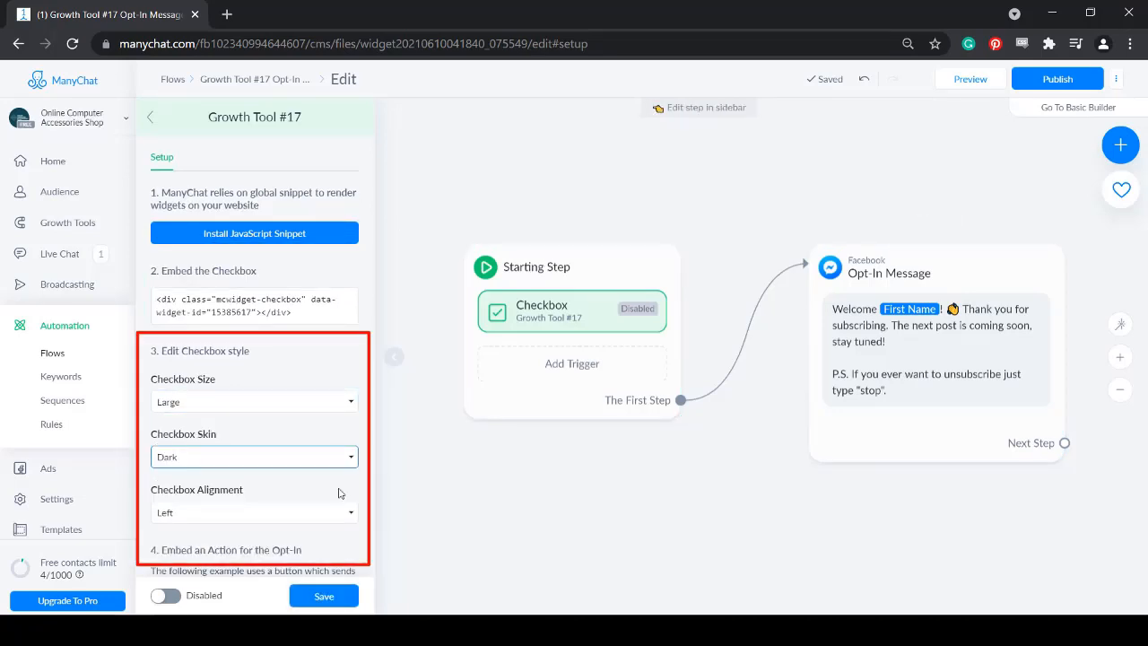
pyautogui.click(341, 512)
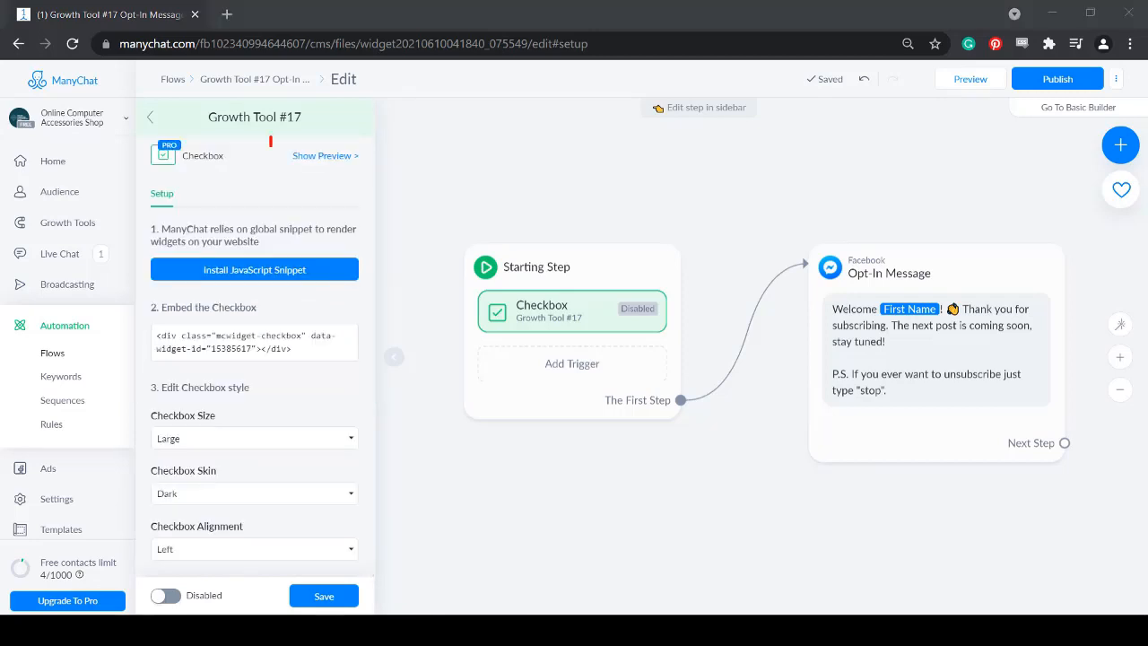
pyautogui.click(306, 157)
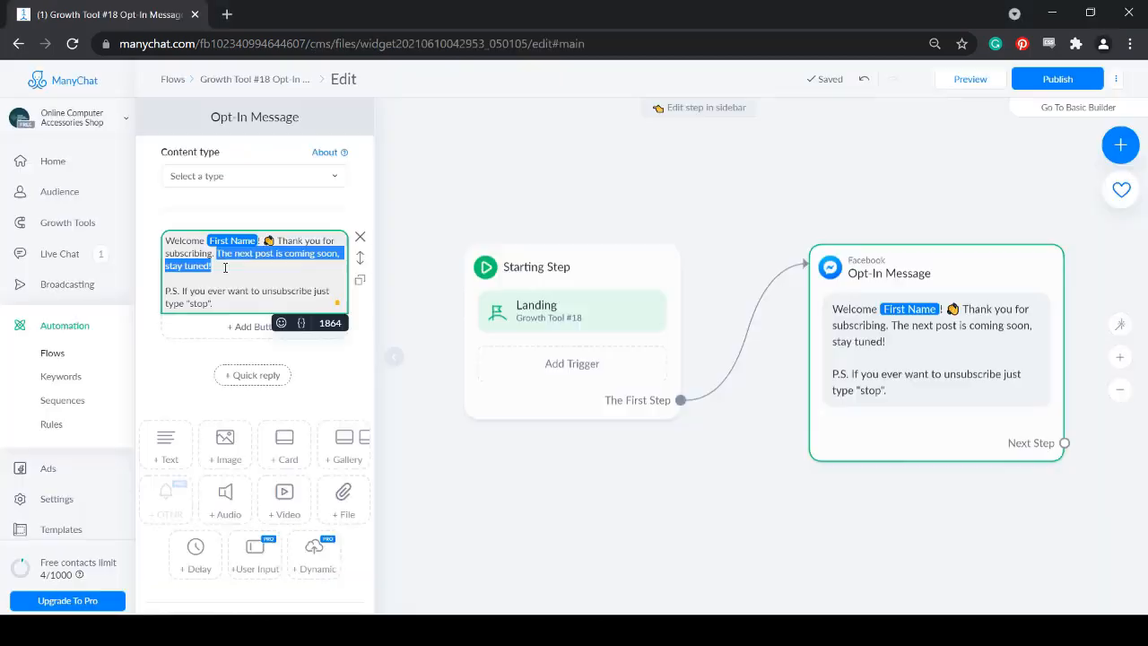
# Replace the Landing opt-in's next-post sentence with "We will send the first content today. Kindly check your Messenger." and try Text & media and Media background templates
pyautogui.write('Thank you for subscribing. We will send the first content today. Kindly check your Messenger.')
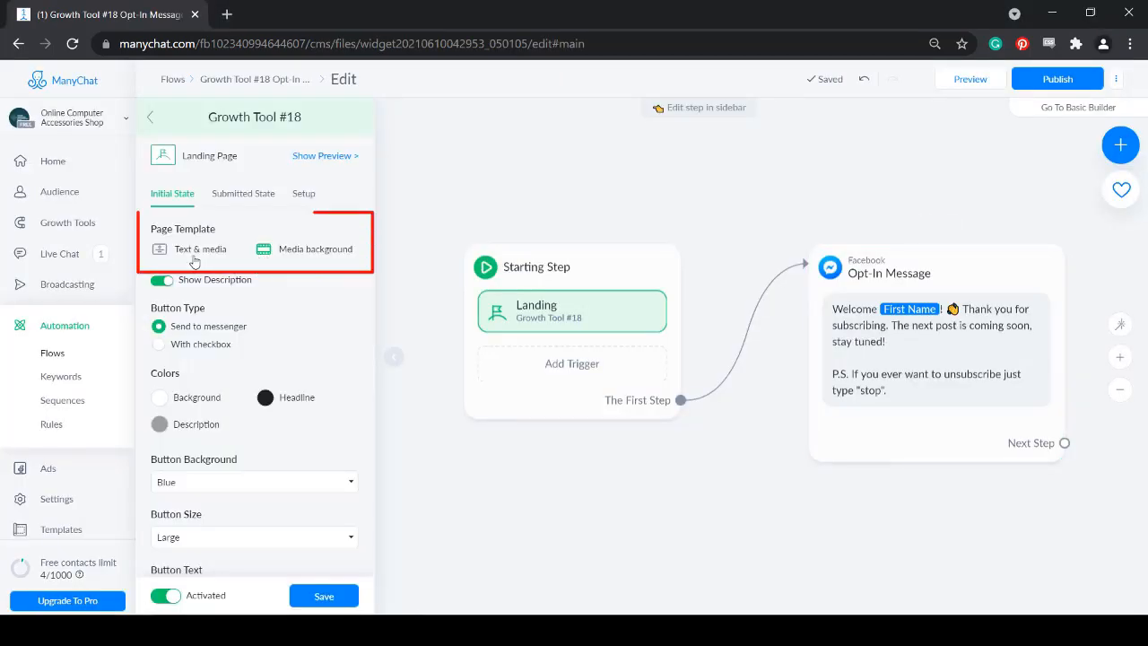
pyautogui.click(159, 259)
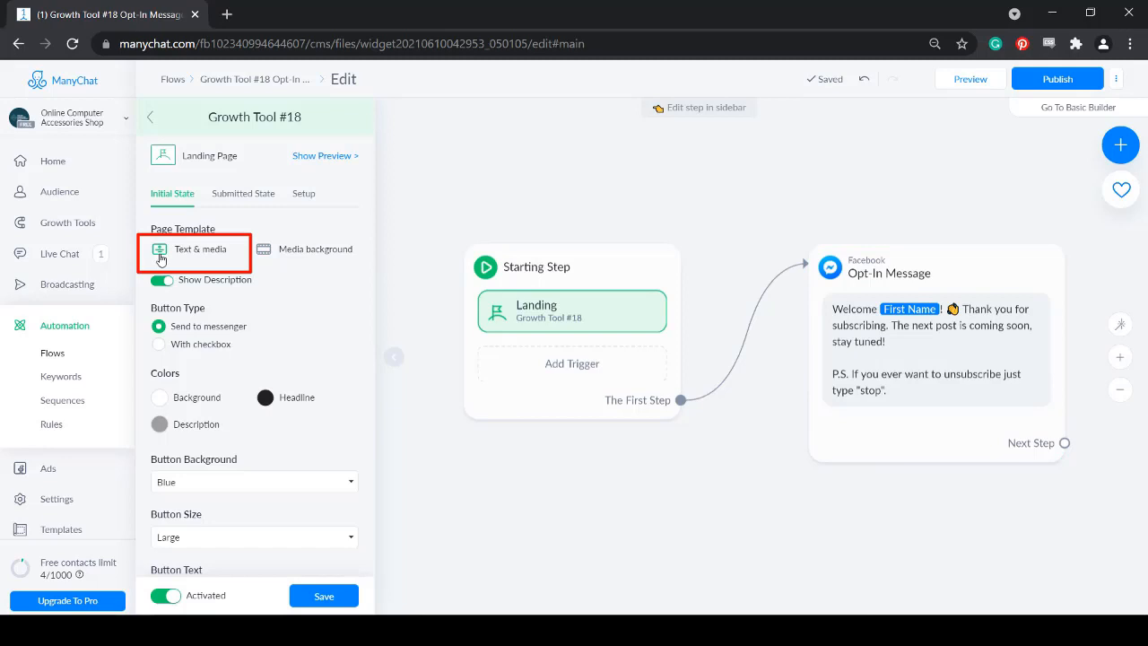
pyautogui.click(264, 257)
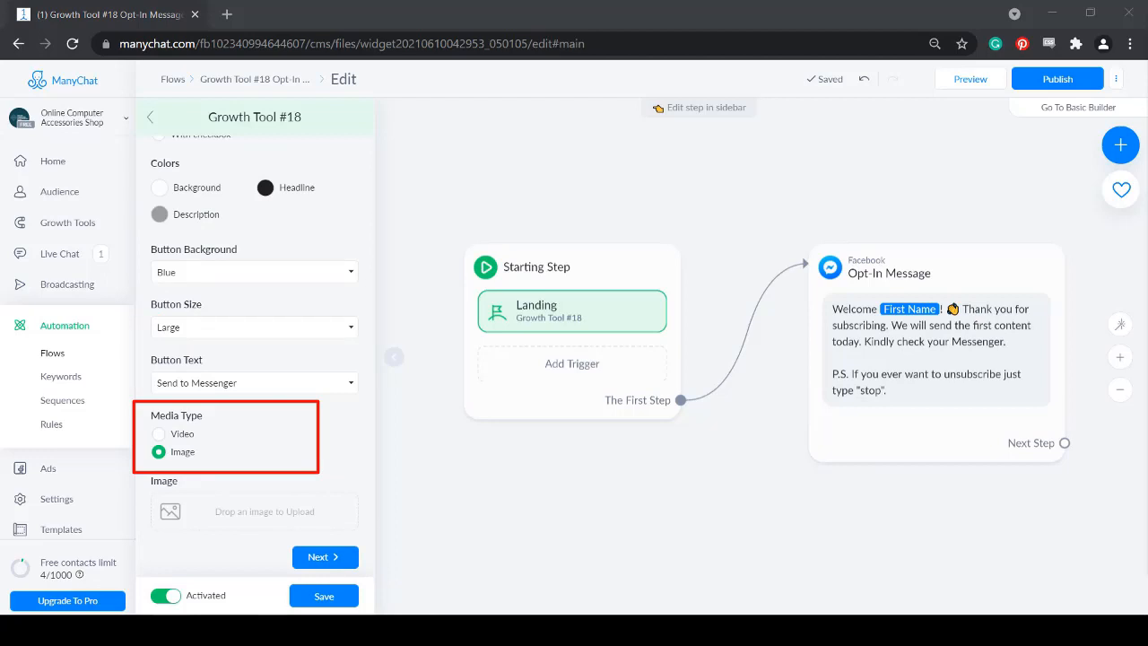
pyautogui.click(158, 434)
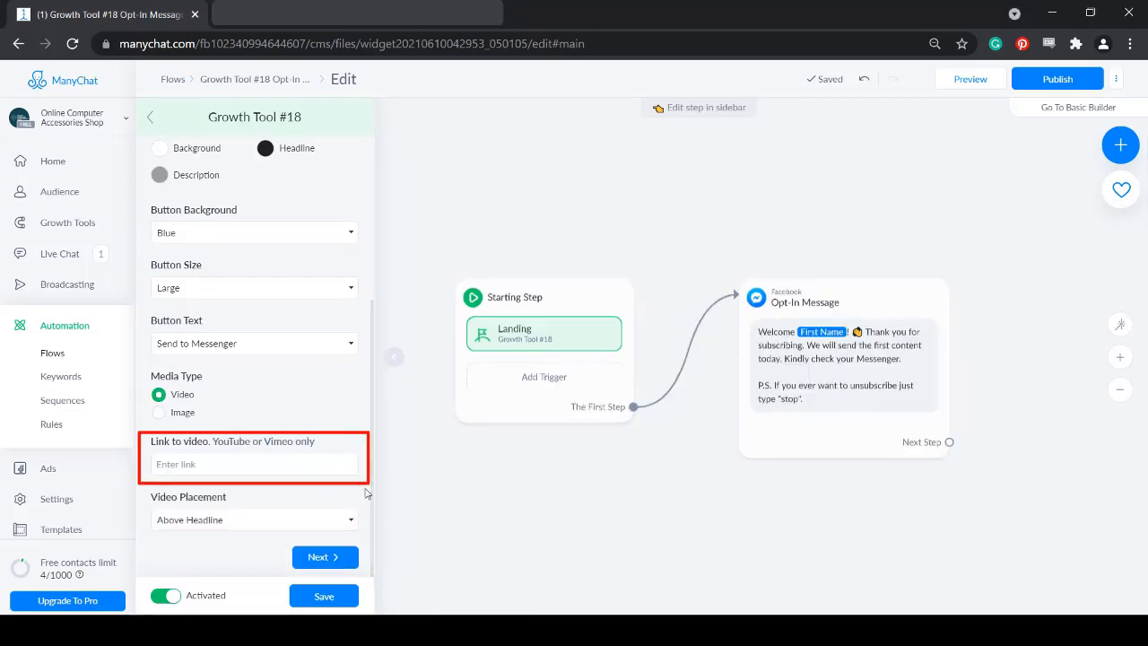
pyautogui.write('tps://www.youtube.com/watch?v=gey73xiS8F4')
pyautogui.click(269, 519)
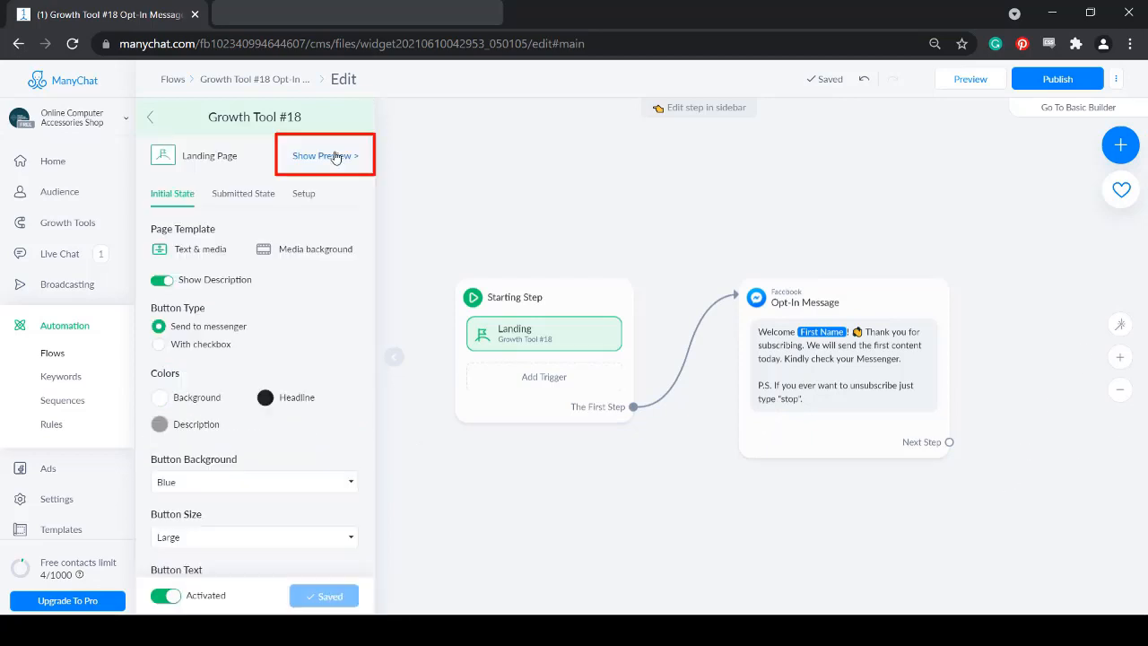
pyautogui.click(327, 155)
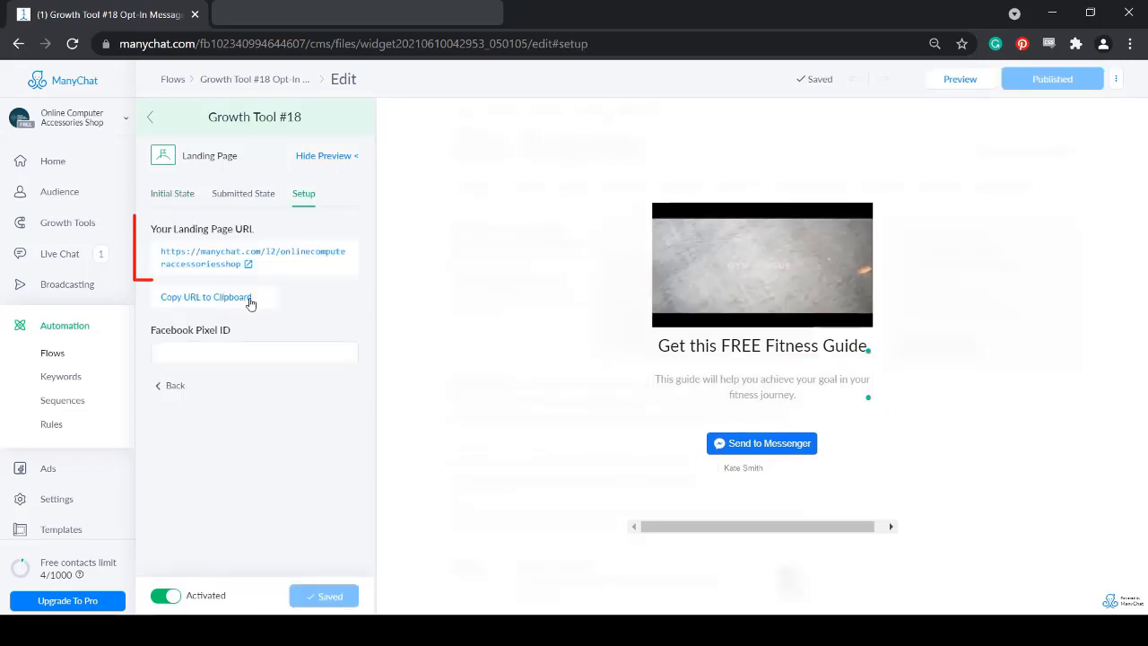
pyautogui.click(250, 300)
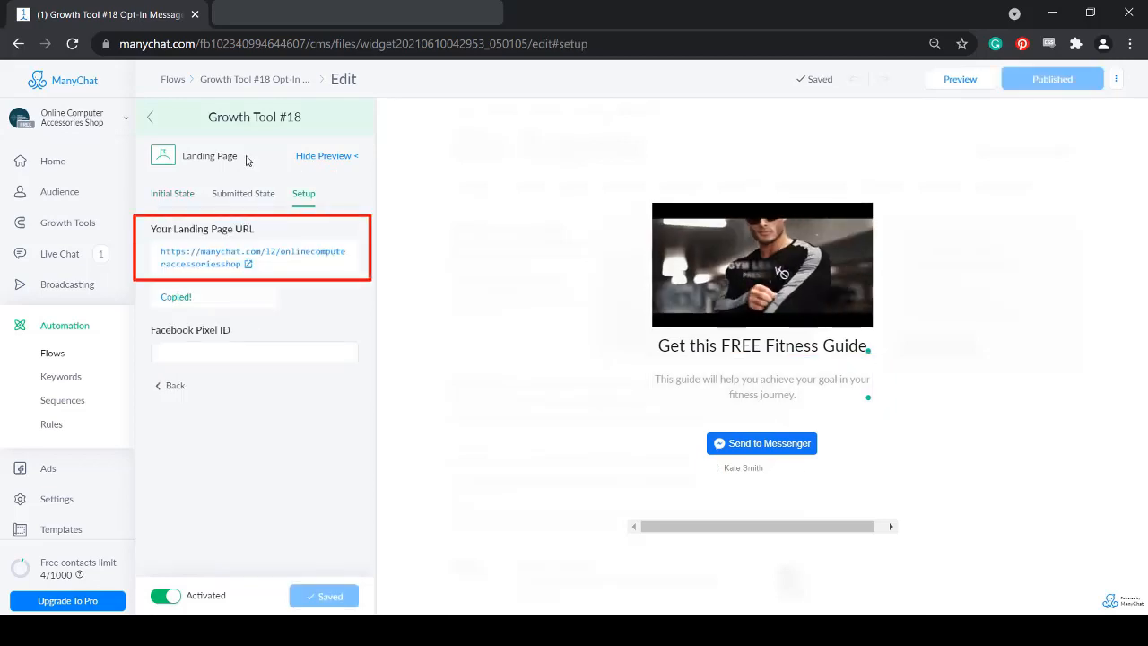
pyautogui.hotkey('ctrl', 't')
pyautogui.click(289, 16)
pyautogui.hotkey('ctrl', 'v')
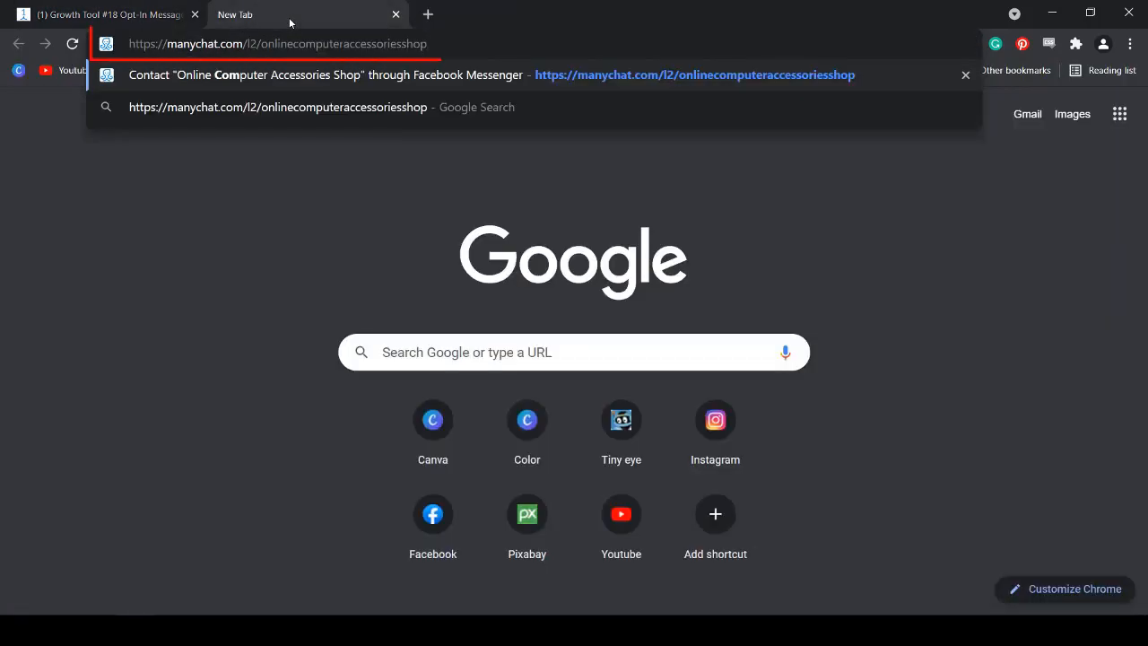
pyautogui.press('Return')
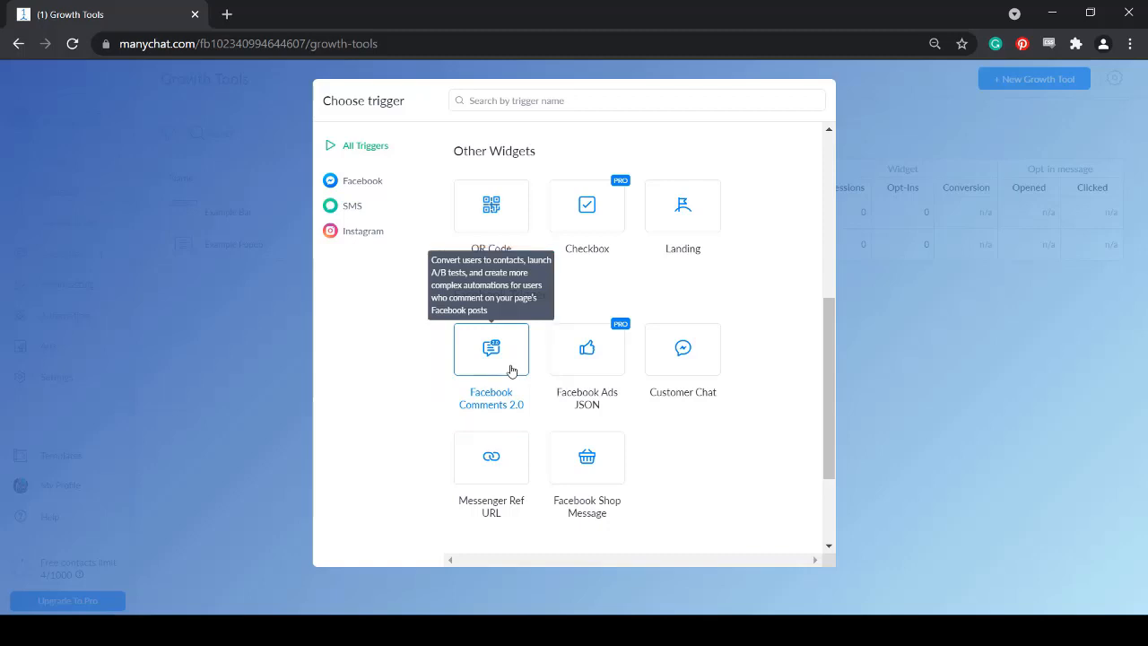
# Post the comment REGISTER on the Sekki Claypots Donabe live event post on Facebook
pyautogui.write('REGISTER')
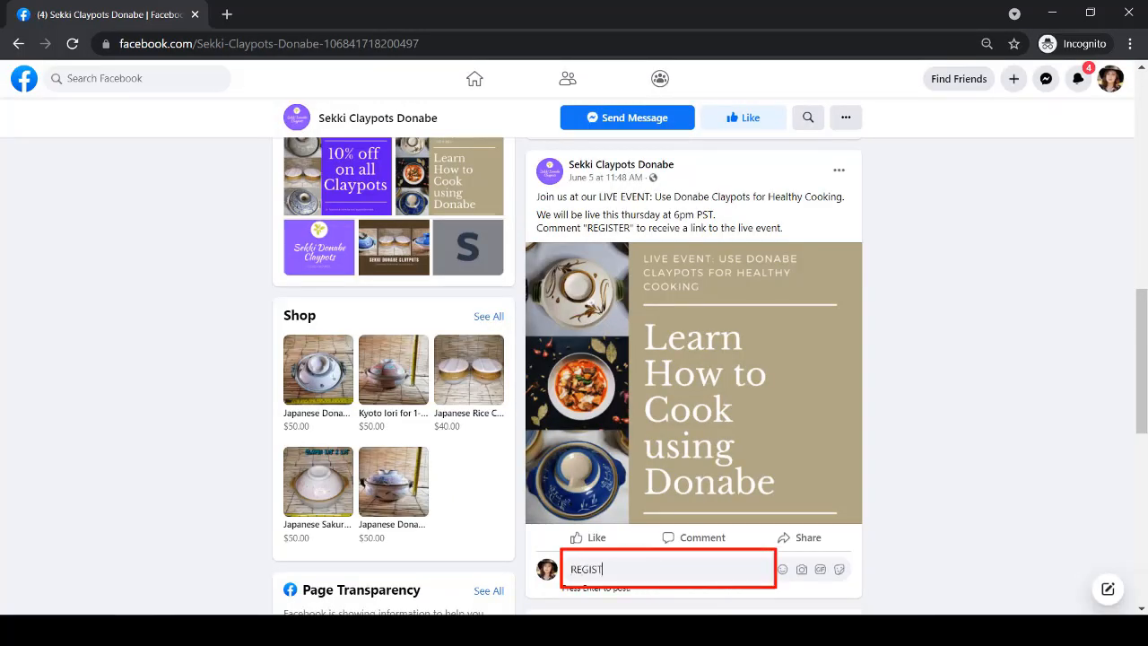
pyautogui.press('Return')
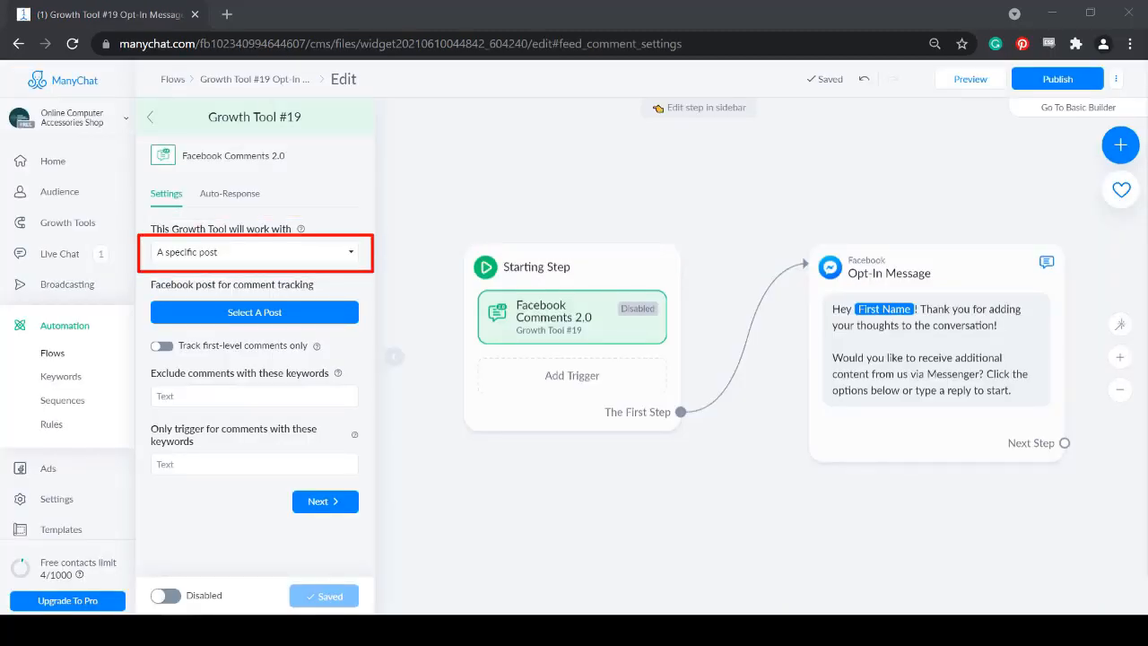
# Try All posts as the scope of the Facebook Comments 2.0 growth tool, and return it to A specific post
pyautogui.click(200, 255)
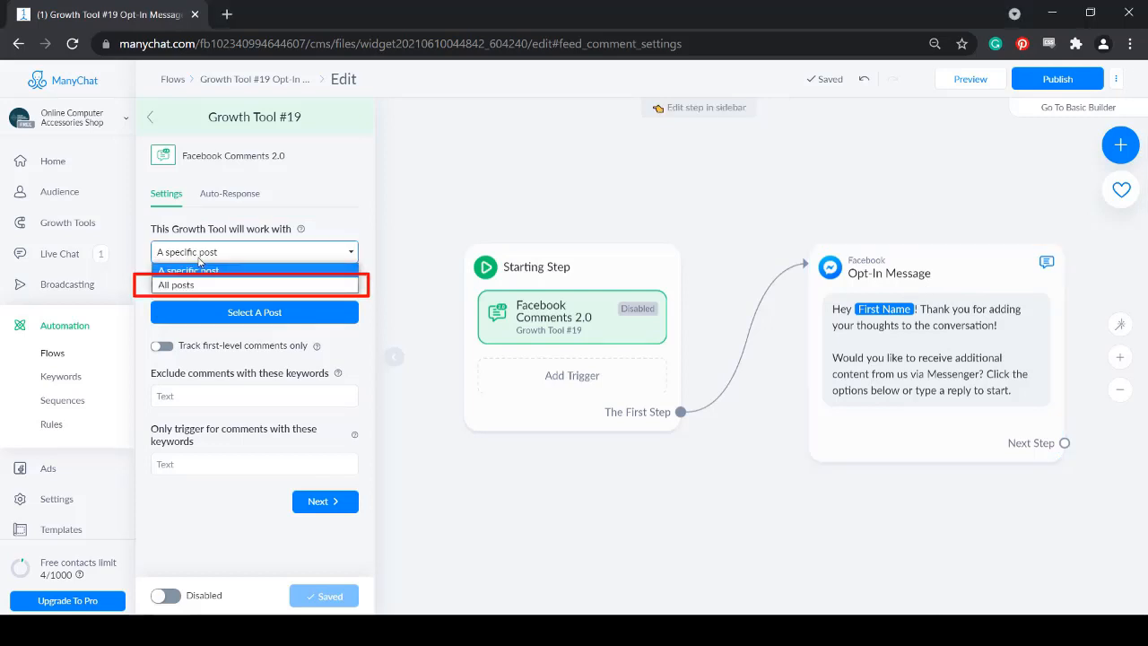
pyautogui.click(329, 286)
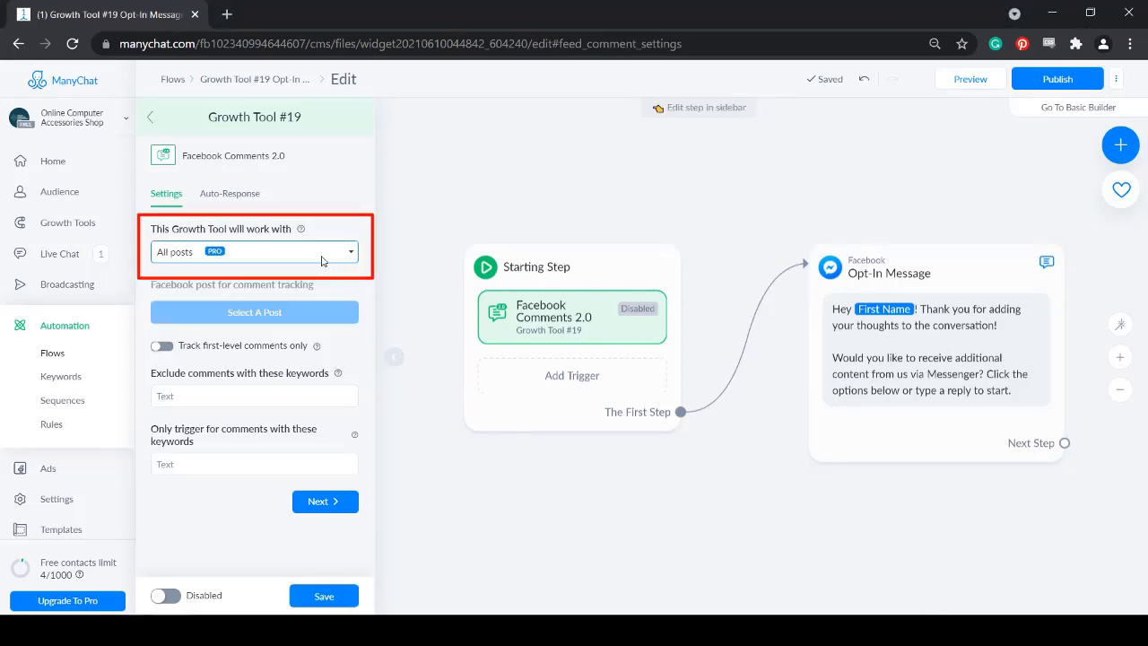
pyautogui.click(321, 257)
pyautogui.click(268, 272)
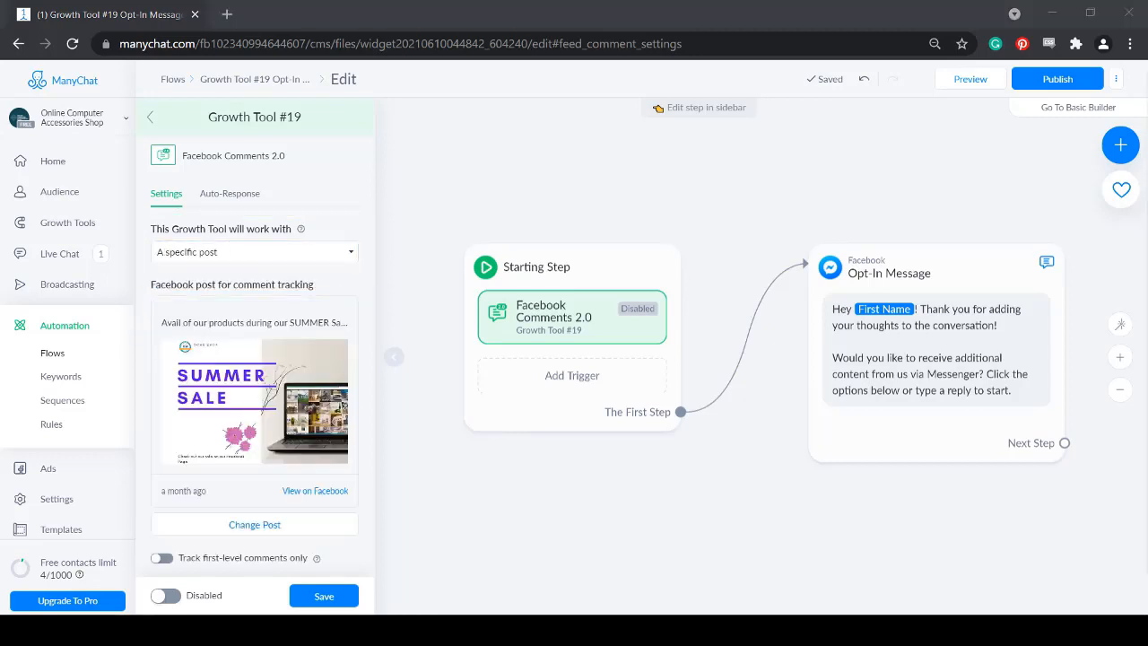
# Exclude comments containing "no thanks, no, don't want, not interested" and trigger only on the keywords "sale, summer sale"
pyautogui.scroll(-2, 255, 358)
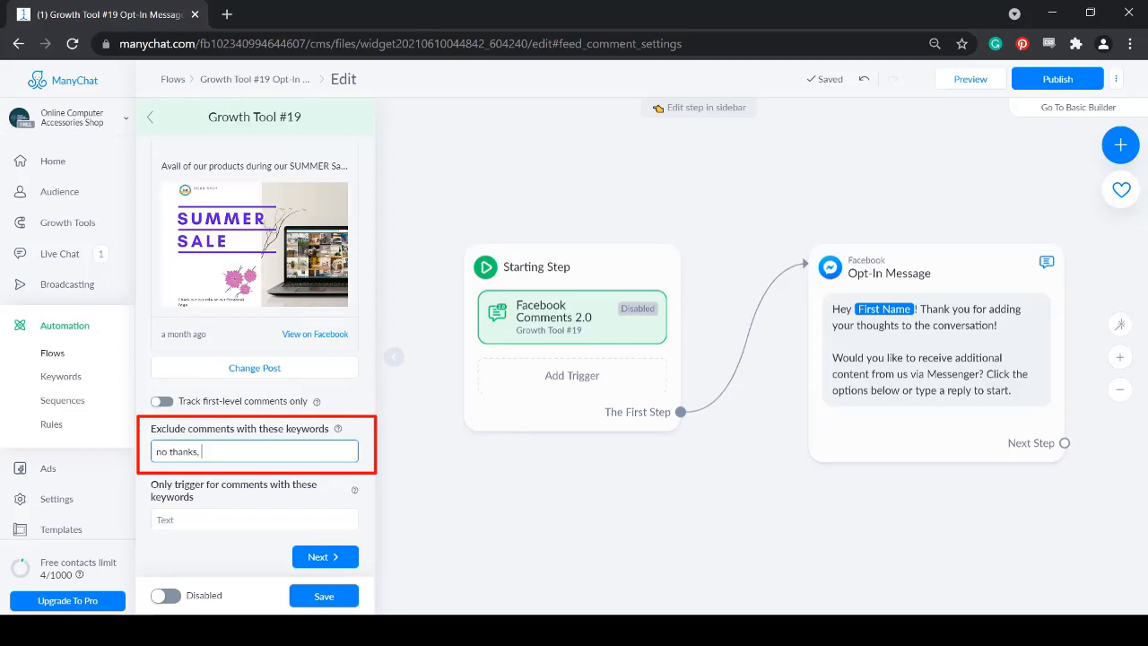
pyautogui.write('no, o')
pyautogui.write(" don't want, not interested")
pyautogui.click(254, 520)
pyautogui.write('sale, summer sale,')
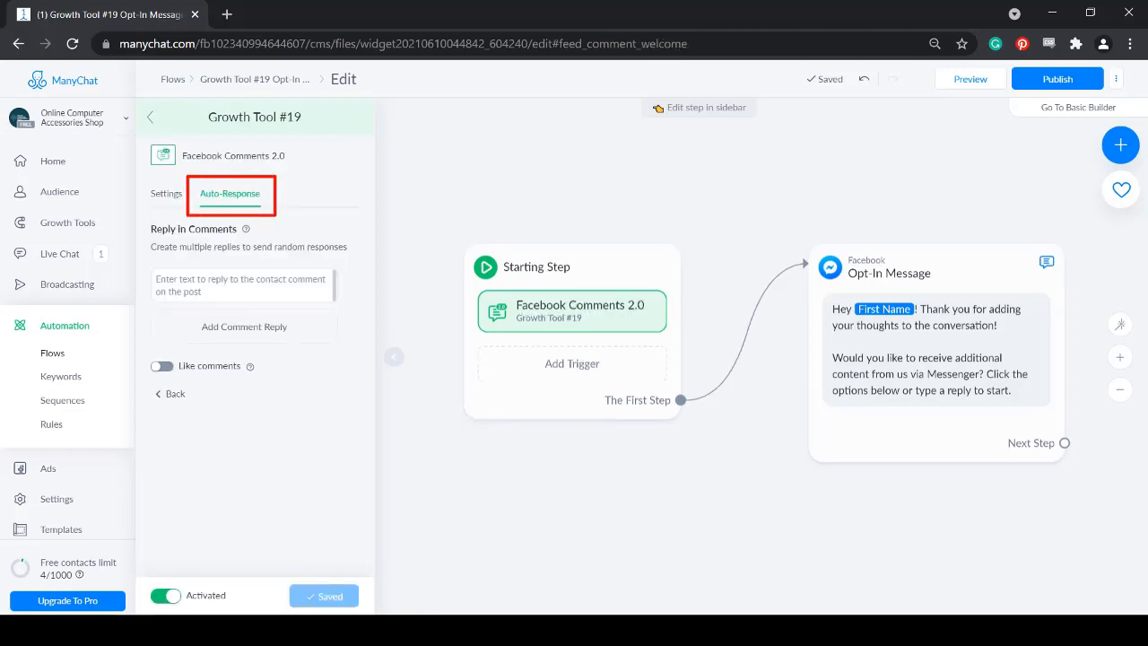
# Set the comment reply to "Thank you for your interest, {First Name}! We will send you the information on your messenger. 😊" and enable Like comments
pyautogui.write('Thank you for your interest, {')
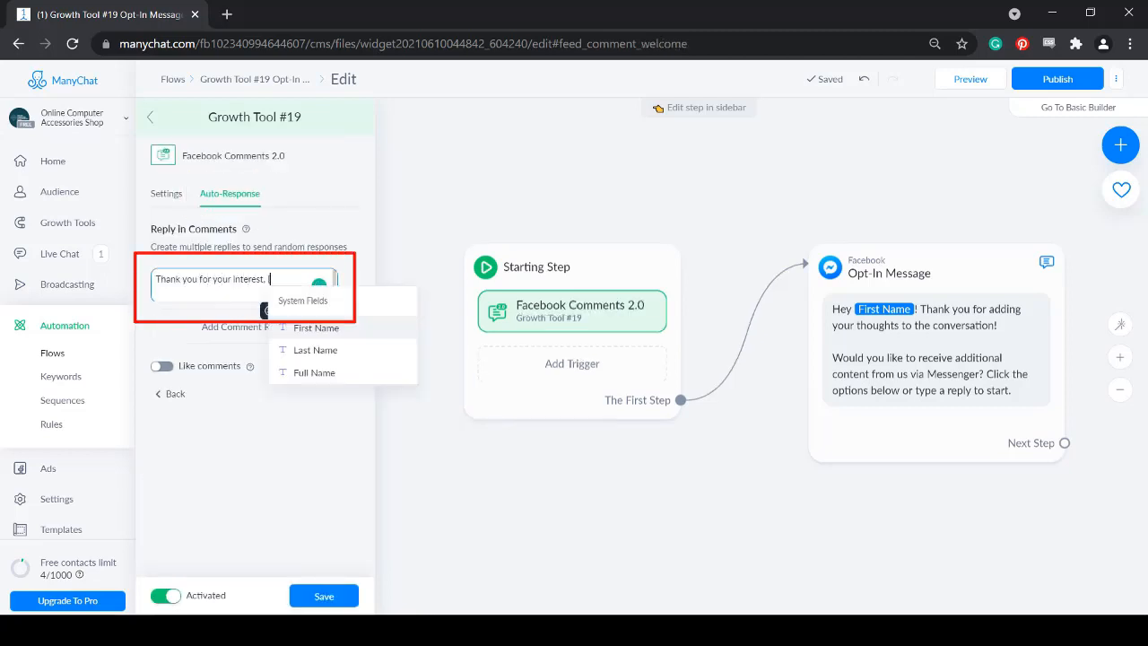
pyautogui.press('Return')
pyautogui.write('! We will send you the information on your messenger. 😊')
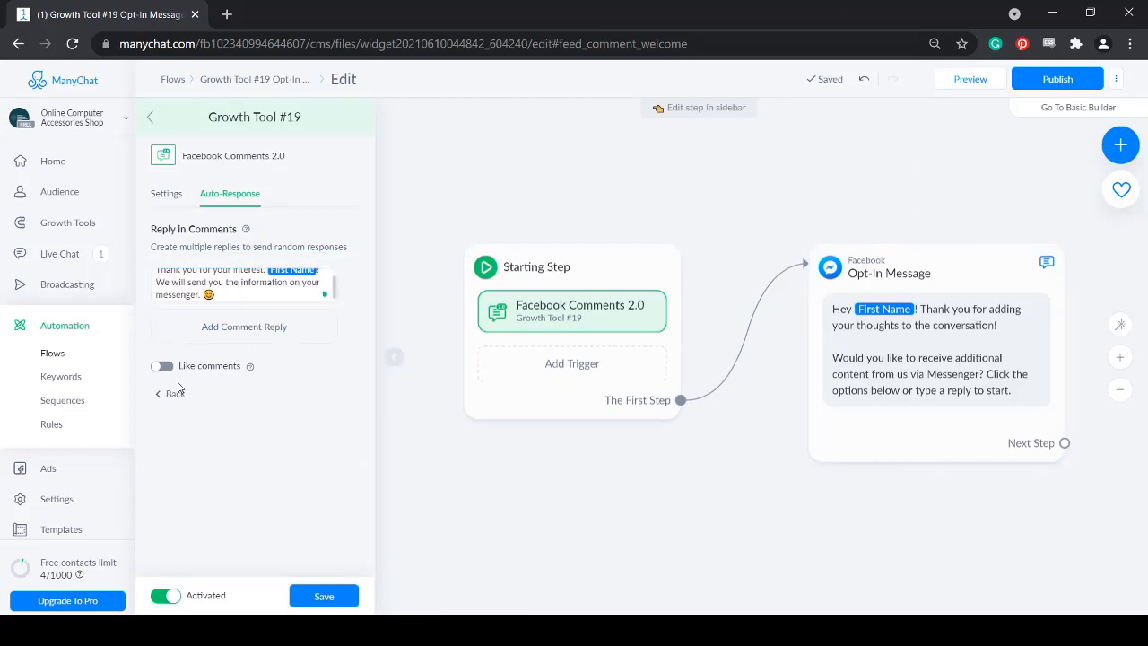
pyautogui.click(163, 368)
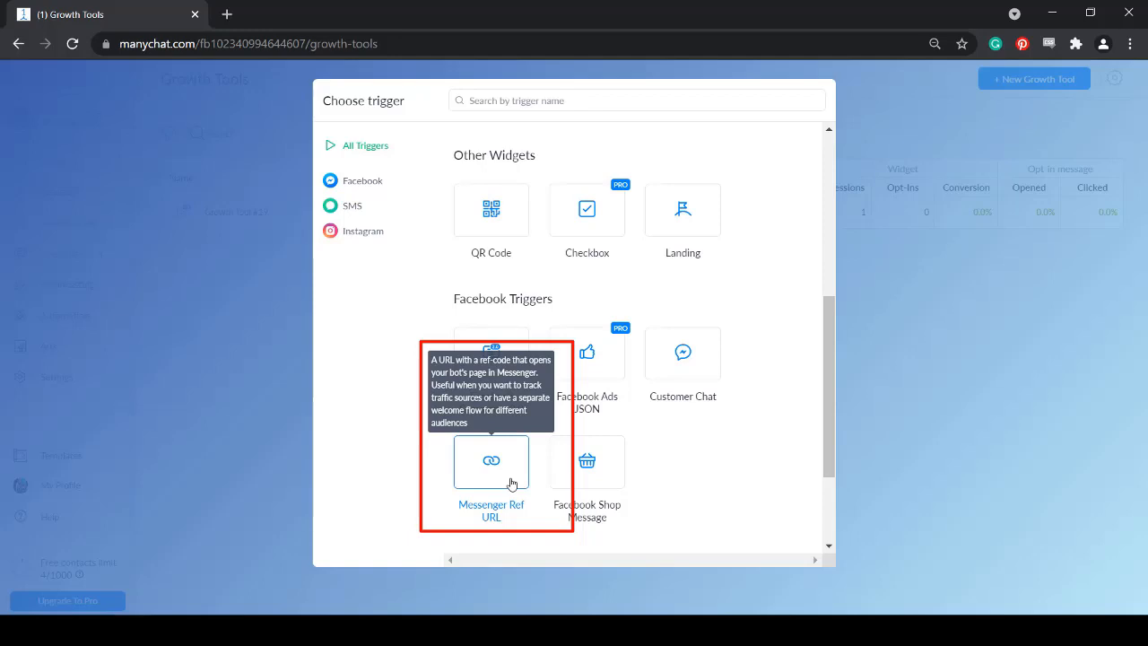
# Create a Messenger Ref URL growth tool and copy its Messenger URL to the clipboard
pyautogui.click(512, 484)
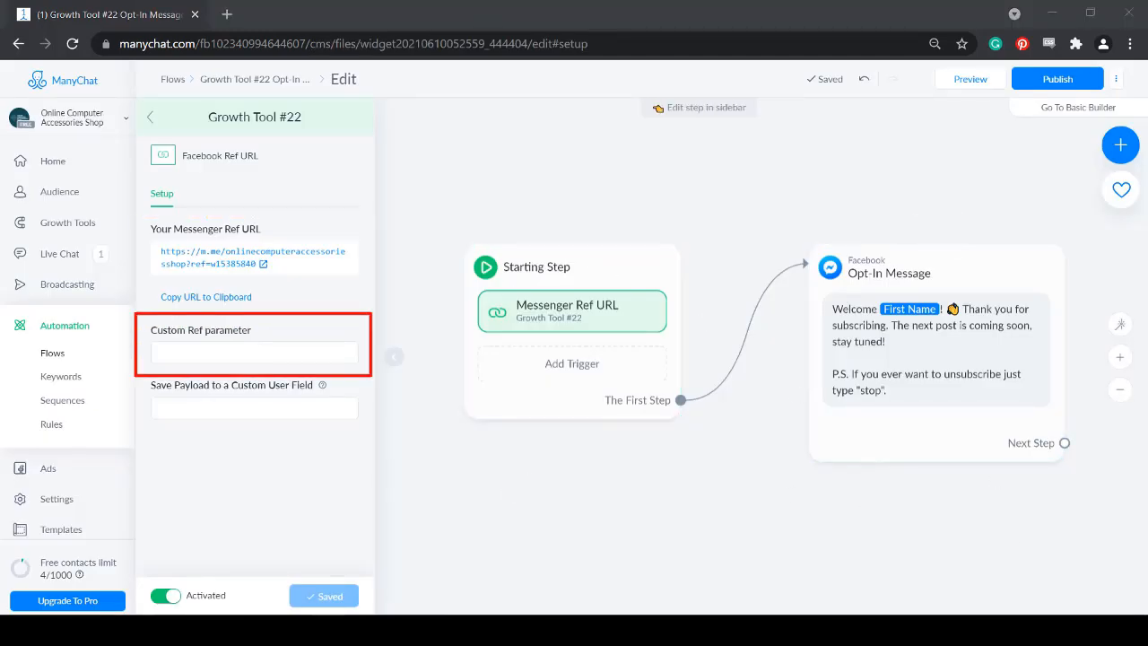
pyautogui.moveTo(323, 387)
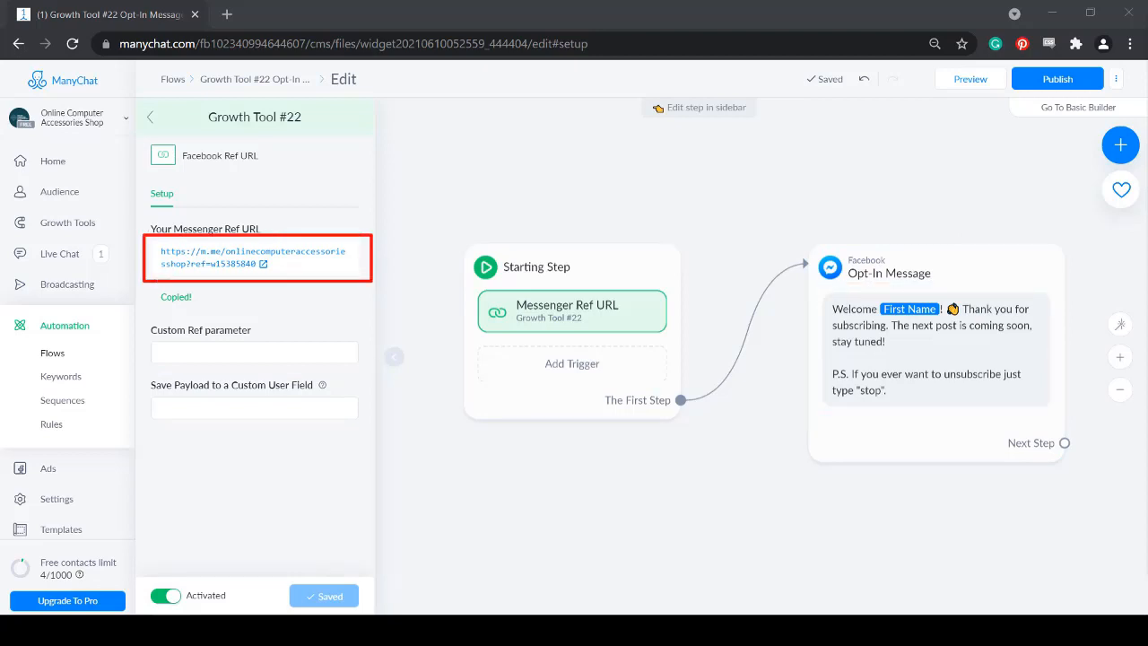
pyautogui.press('Return')
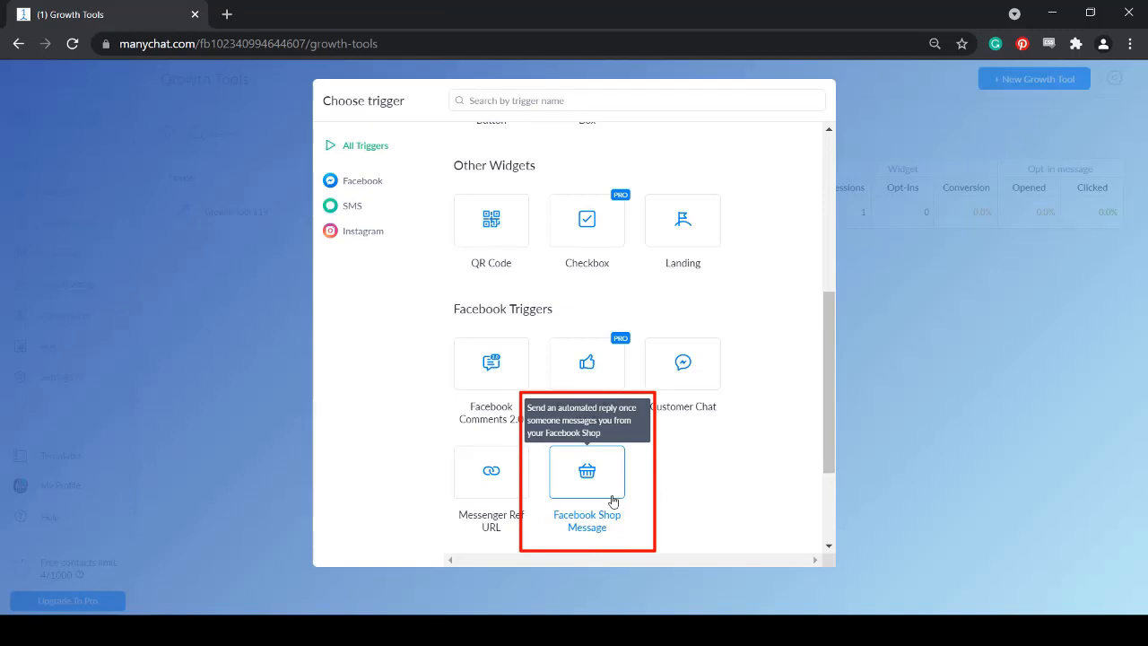
# Create a Facebook Shop Message growth tool and reword the opt-in message's thank-you sentence to begin "Thank you for visiting our Face"
pyautogui.click(613, 500)
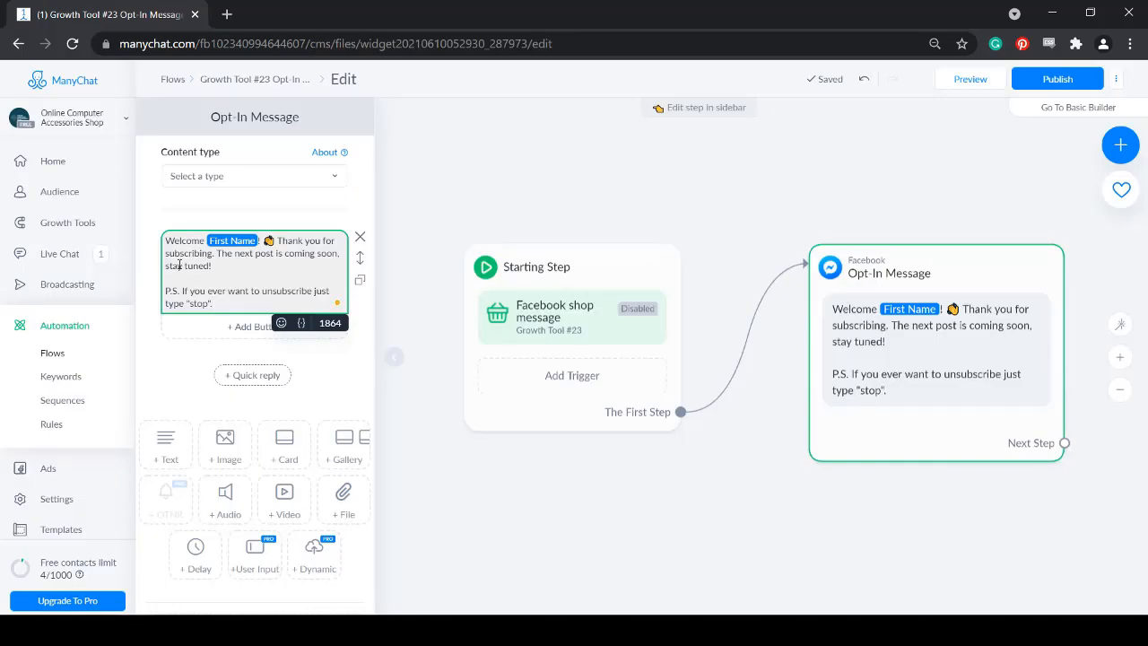
pyautogui.moveTo(166, 254); pyautogui.dragTo(220, 262)
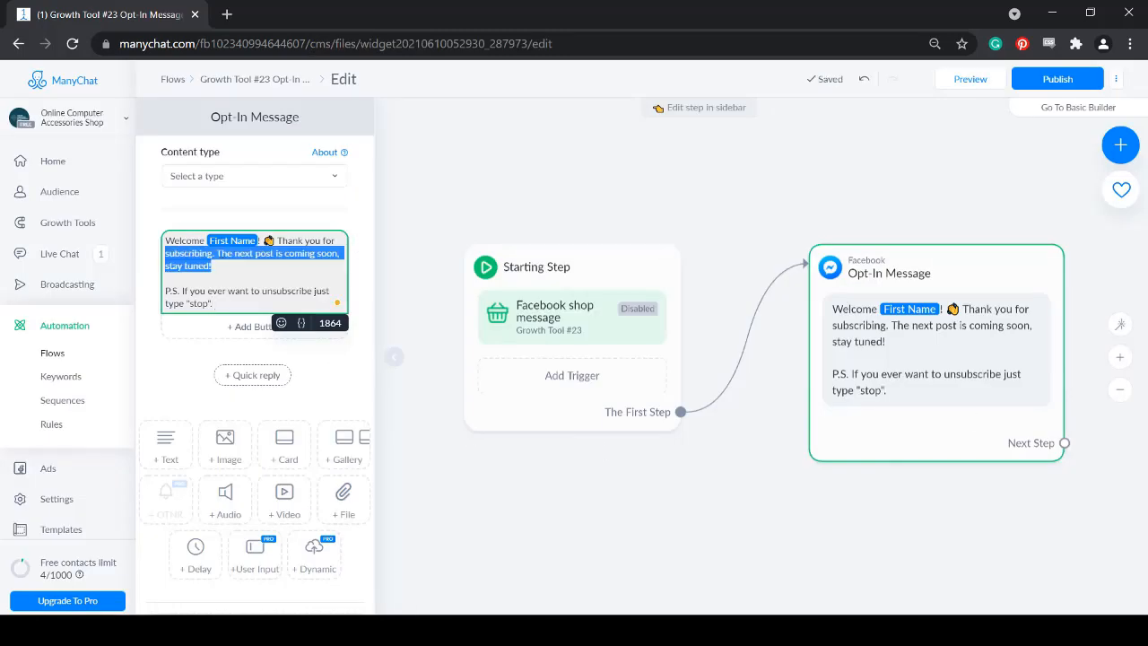
pyautogui.write('visiting our')
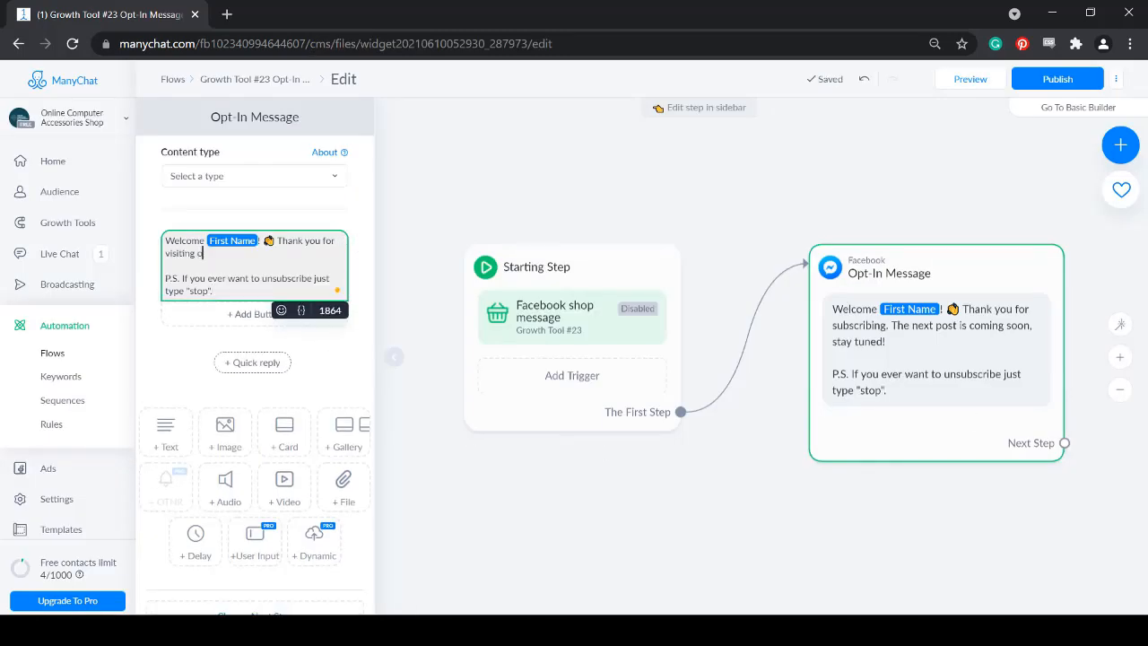
pyautogui.write(' Face')
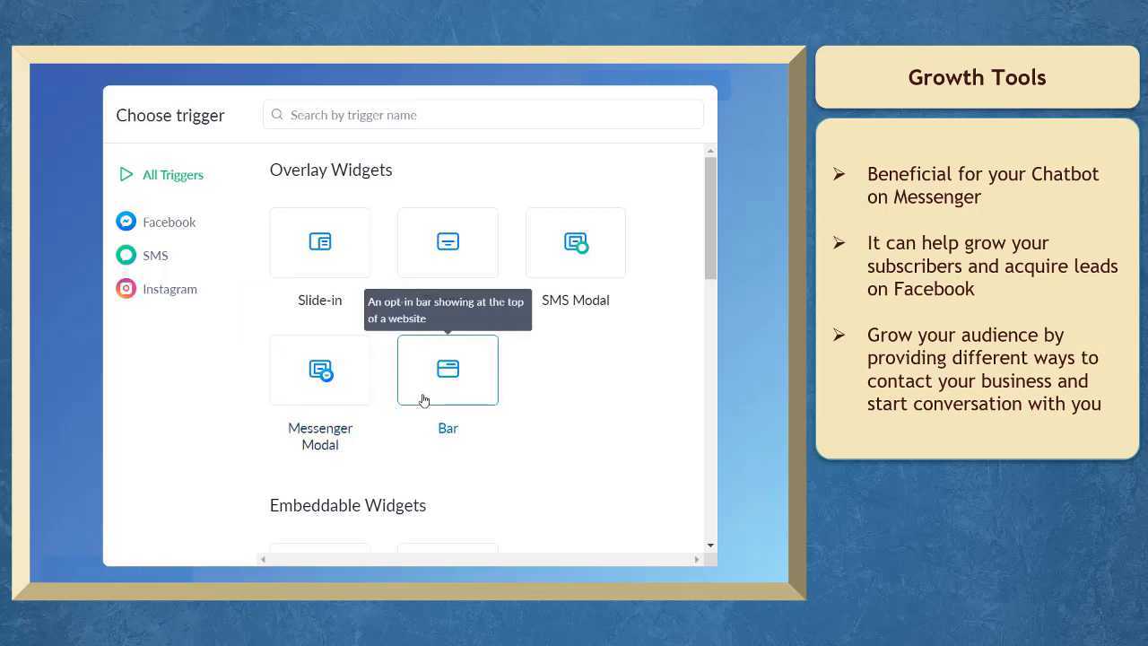
pyautogui.scroll(-5, 331, 311)
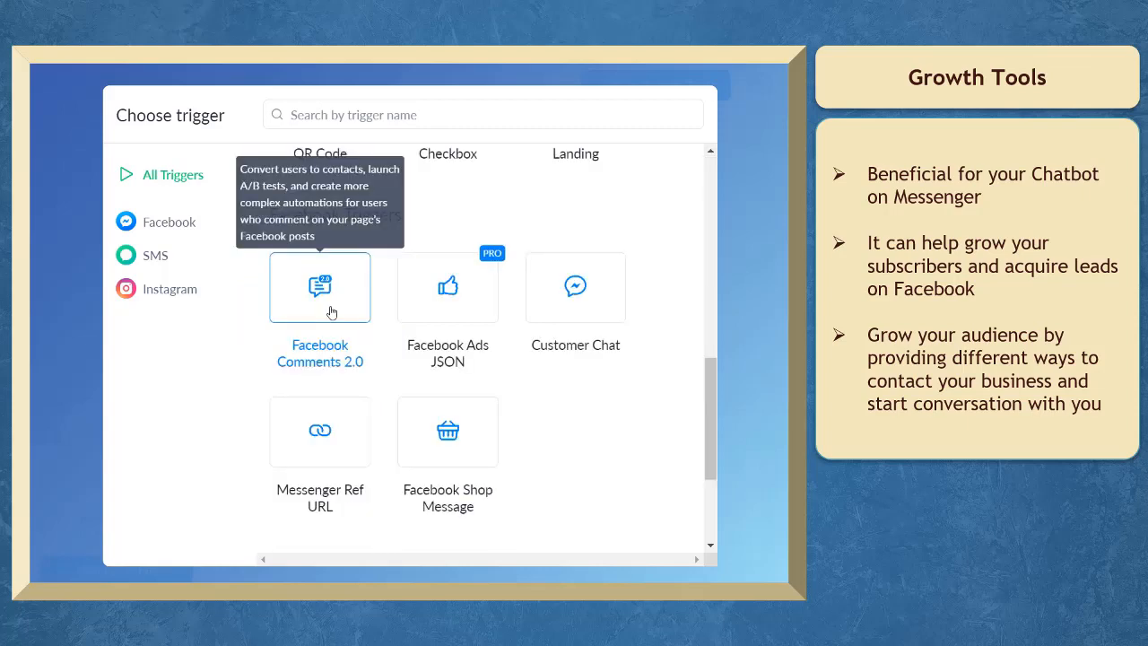